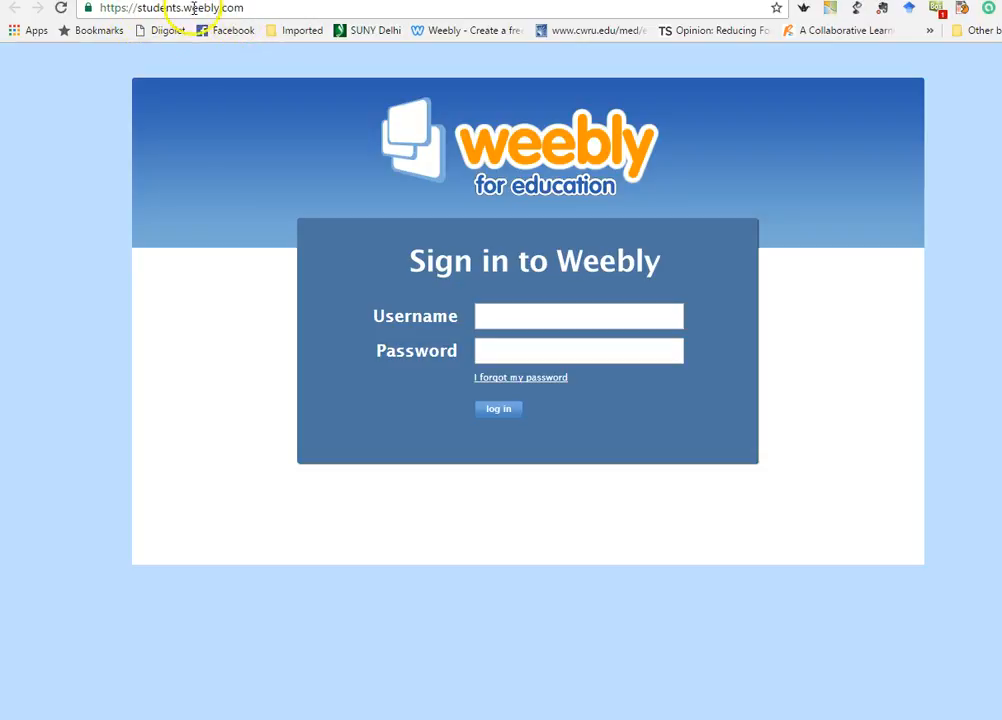
Sign in to Weebly for Education with the student username and account password.
{"action": "left_click", "coordinate": [499, 318]}
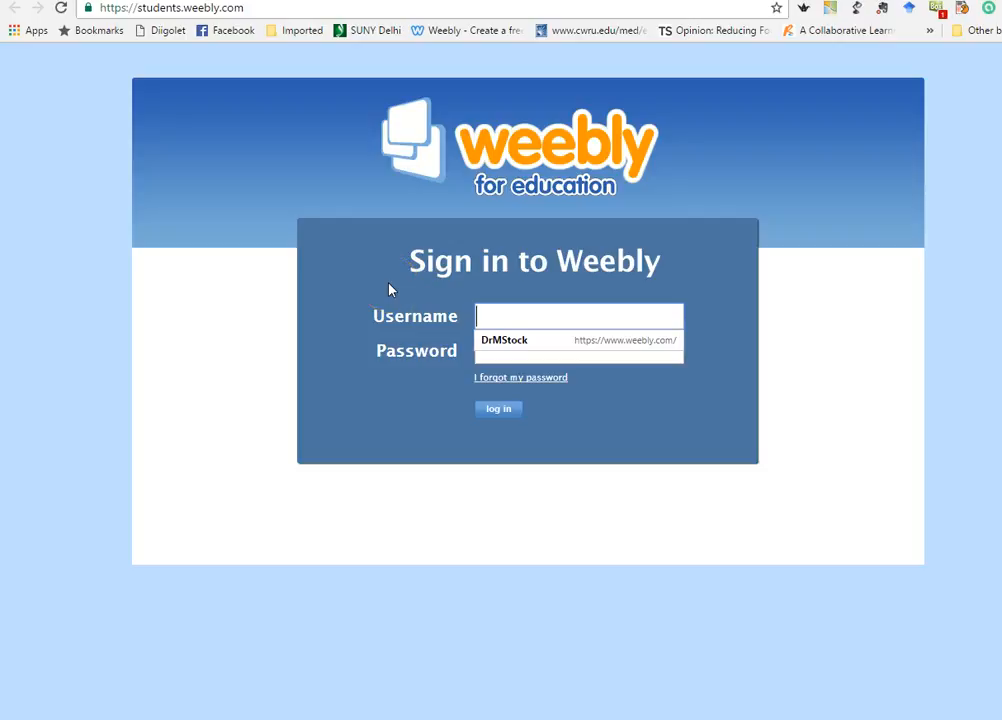
{"action": "type", "text": "m"}
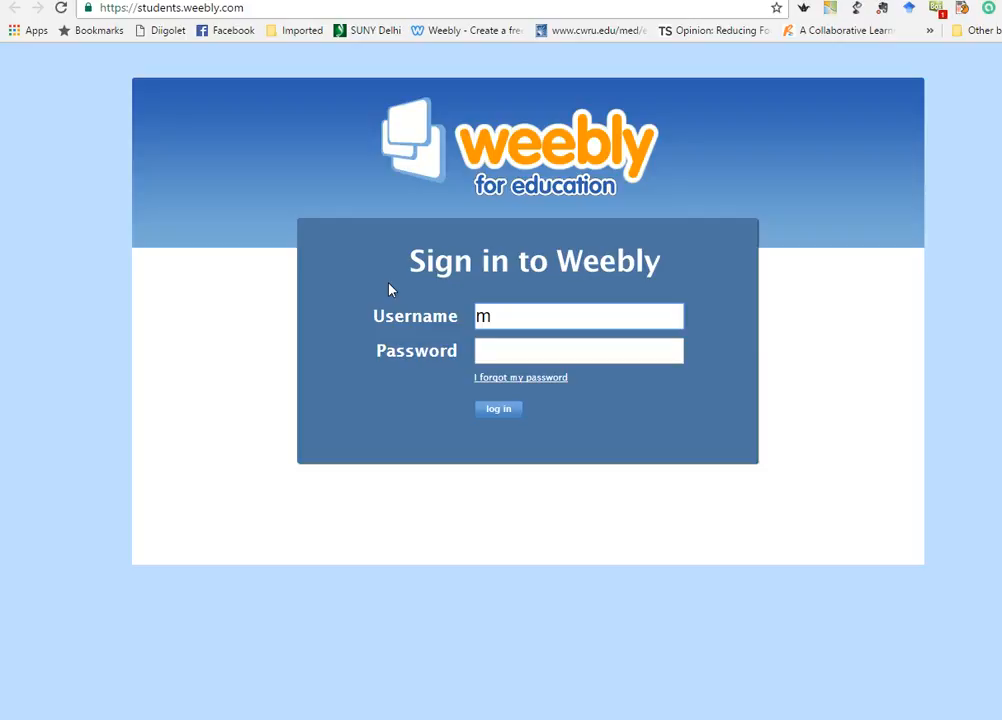
{"action": "type", "text": "student105"}
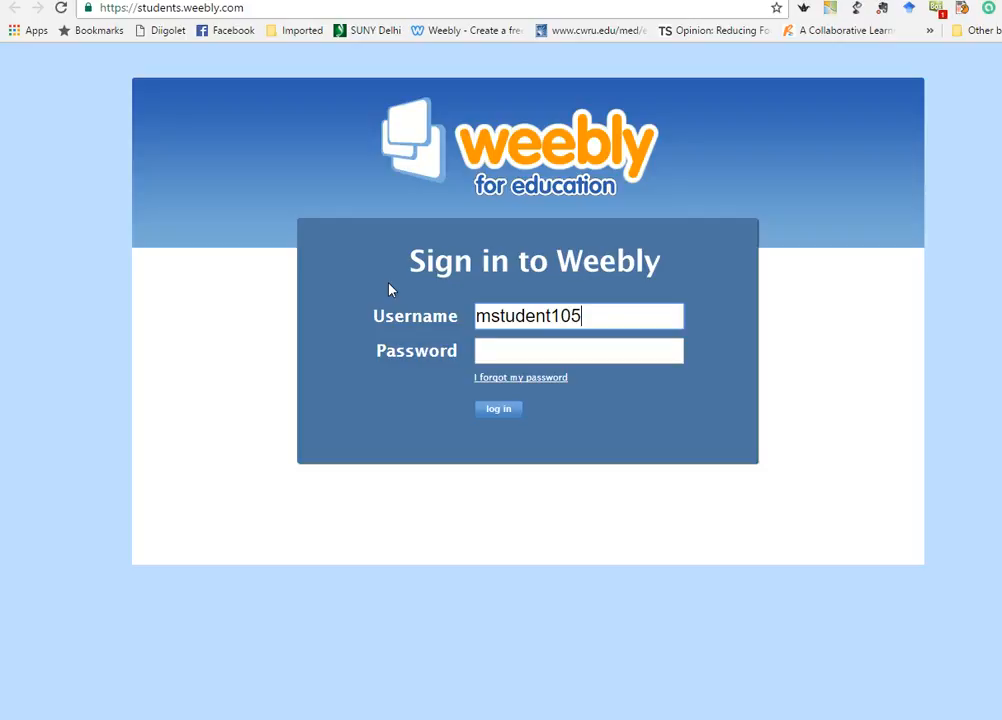
{"action": "left_click", "coordinate": [490, 350]}
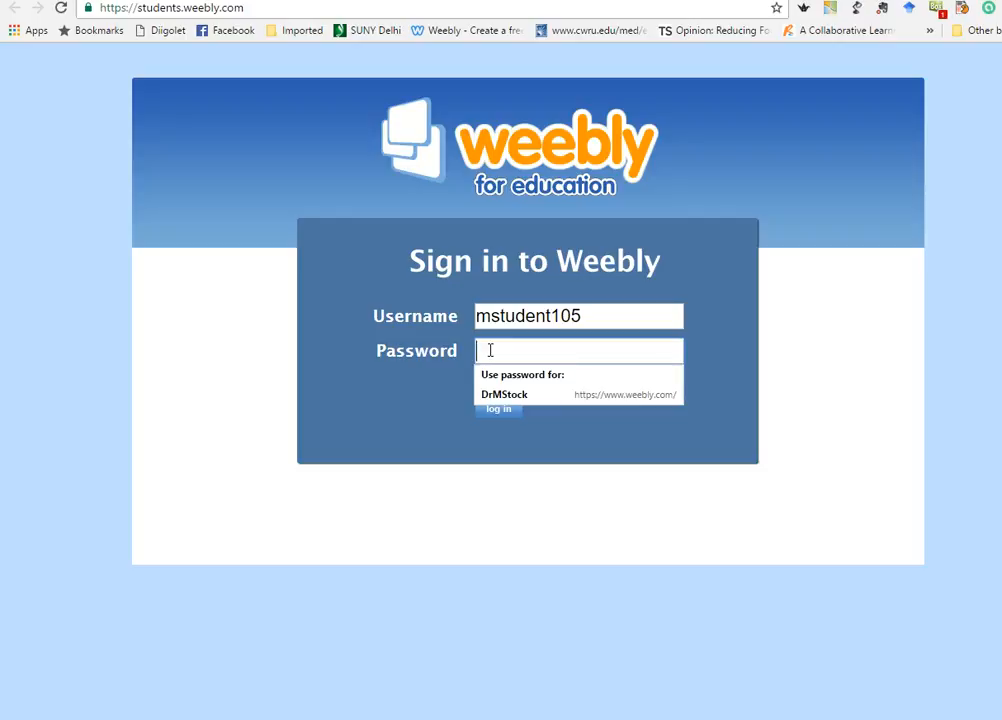
{"action": "type", "text": "p"}
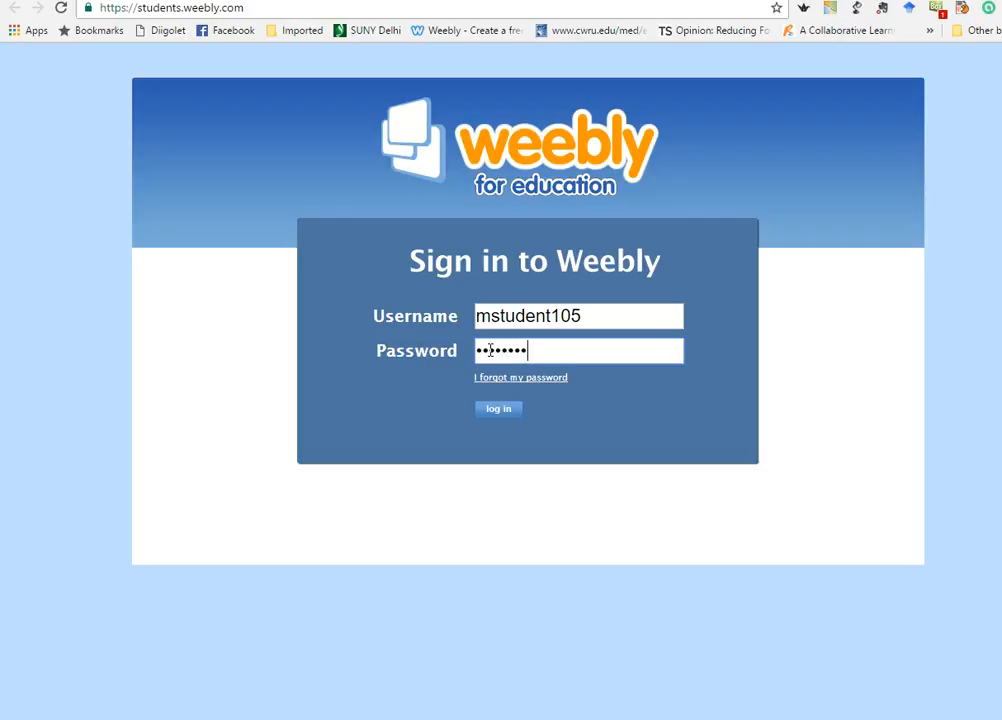
{"action": "left_click", "coordinate": [497, 413]}
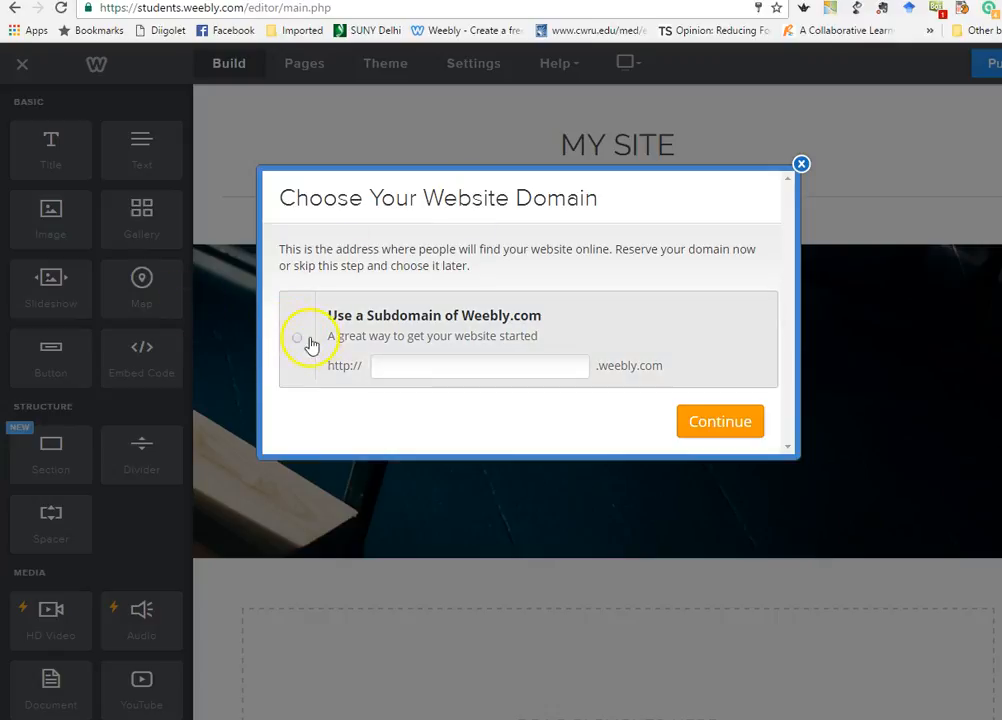
Reserve the Weebly subdomain wildgoats105 as the website's address and continue to the editor.
{"action": "left_click", "coordinate": [381, 369]}
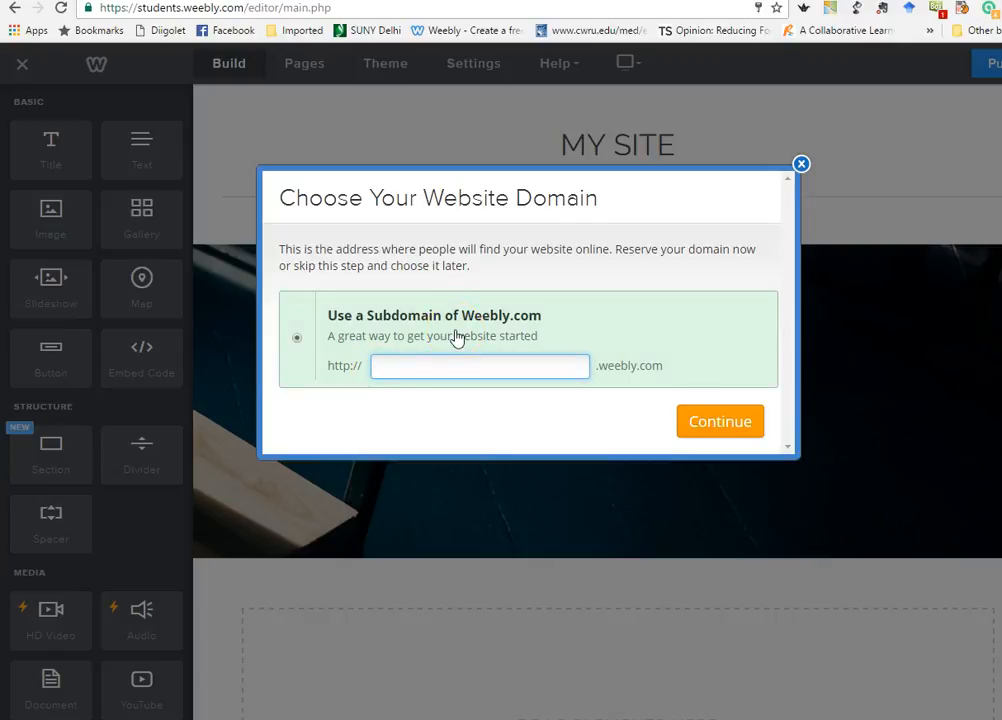
{"action": "type", "text": "wil"}
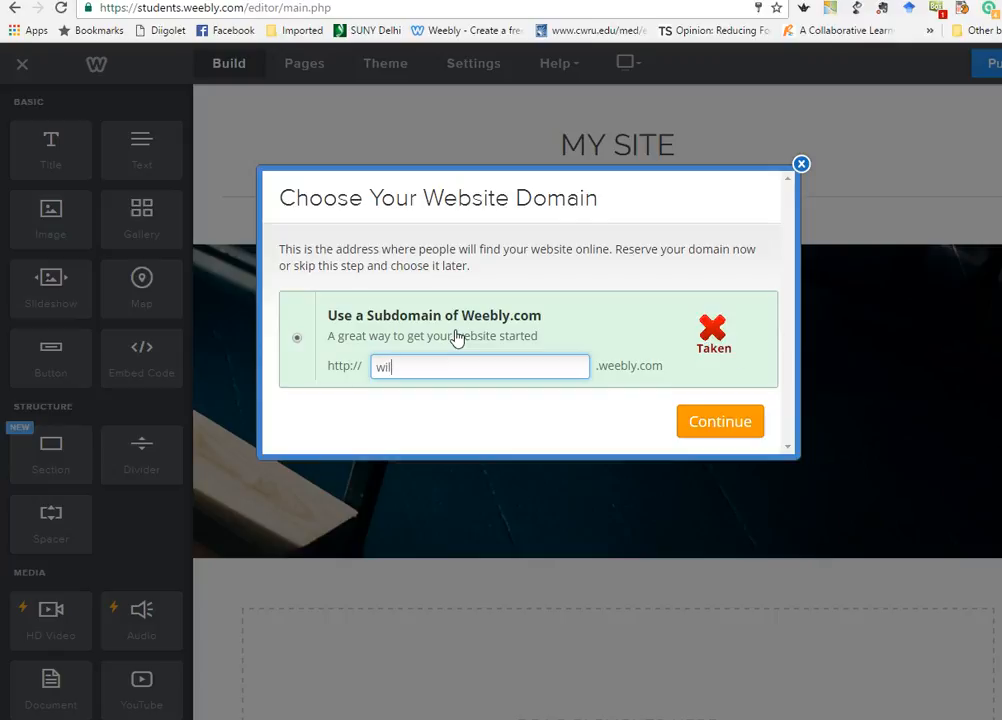
{"action": "type", "text": "dgoa"}
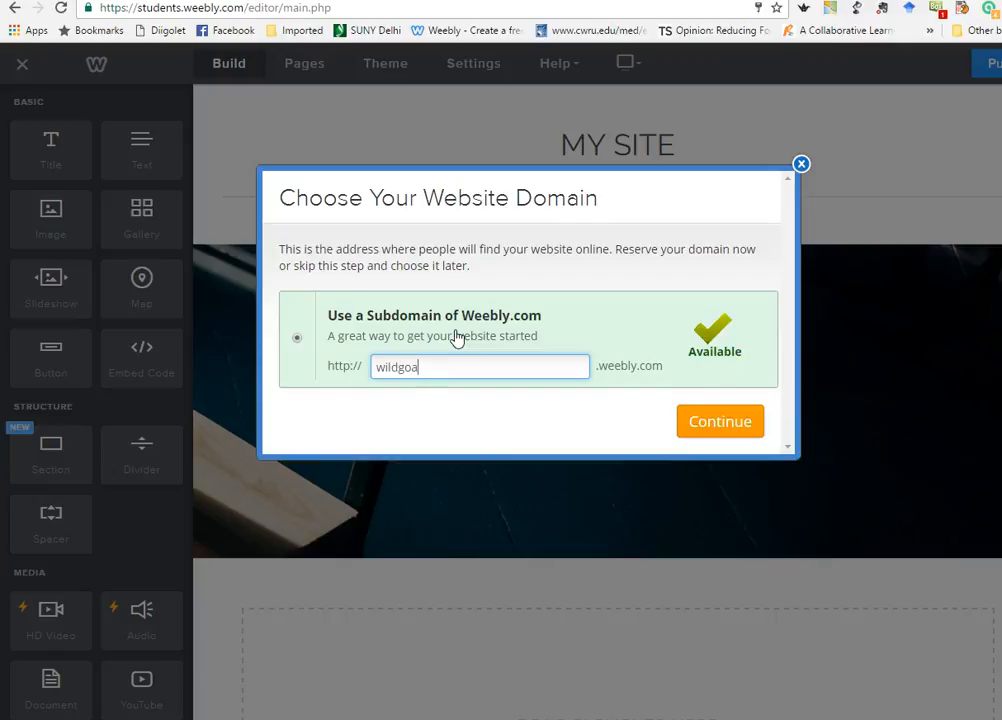
{"action": "type", "text": "ts105"}
{"action": "left_click", "coordinate": [706, 422]}
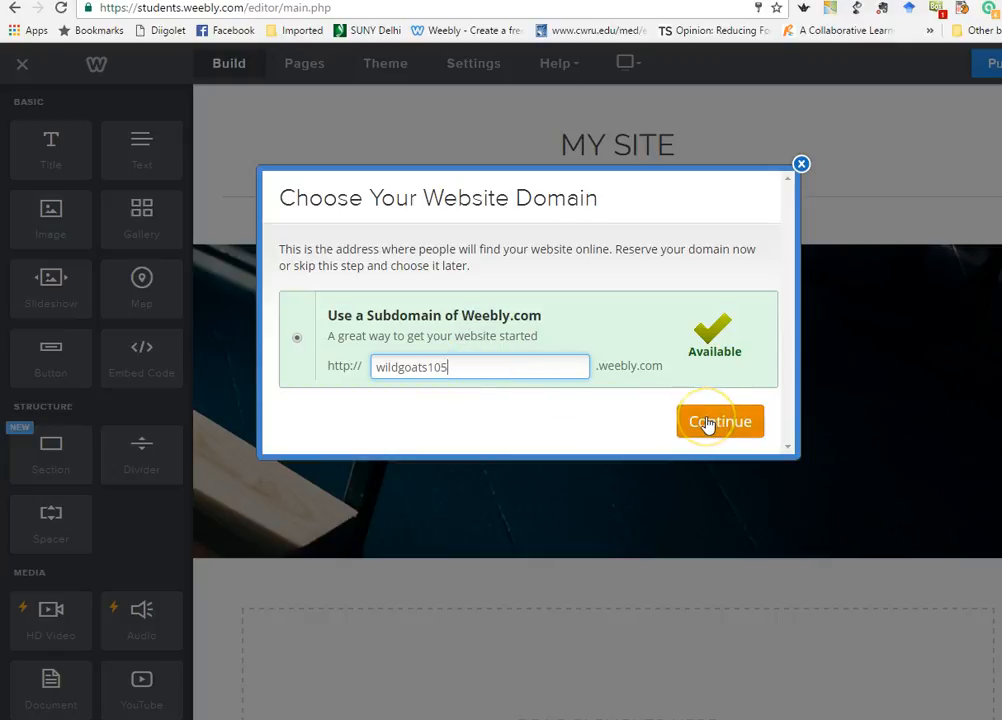
{"action": "left_click", "coordinate": [707, 423]}
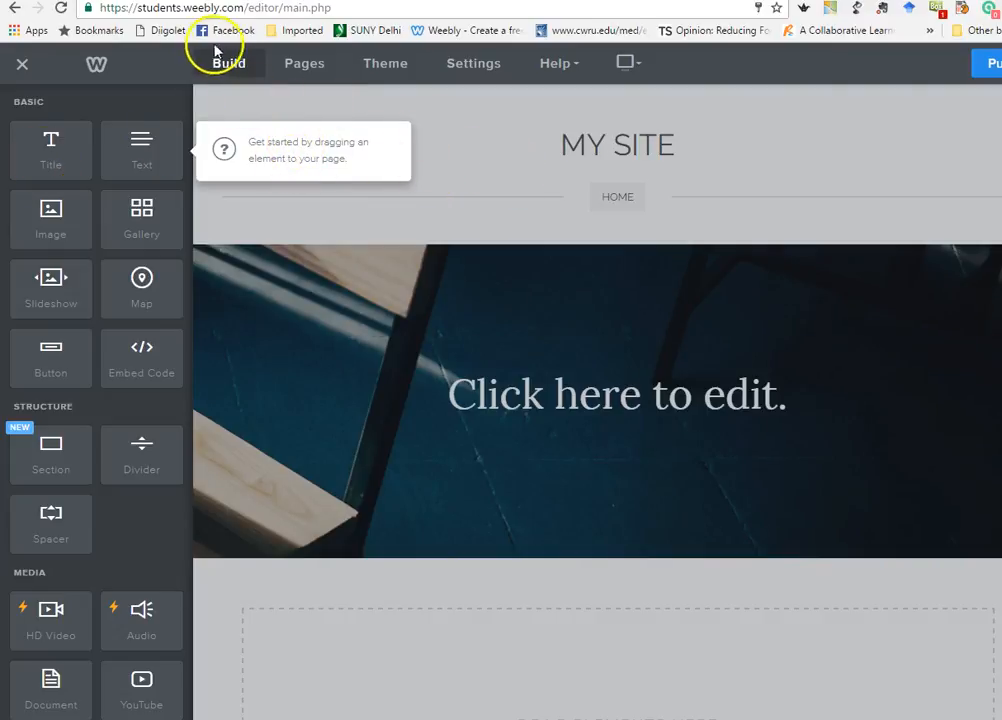
Browse the featured themes, preview the Birdseye theme with the blue cloud artwork and creative director greeting, and apply it to the site.
{"action": "left_click", "coordinate": [384, 65]}
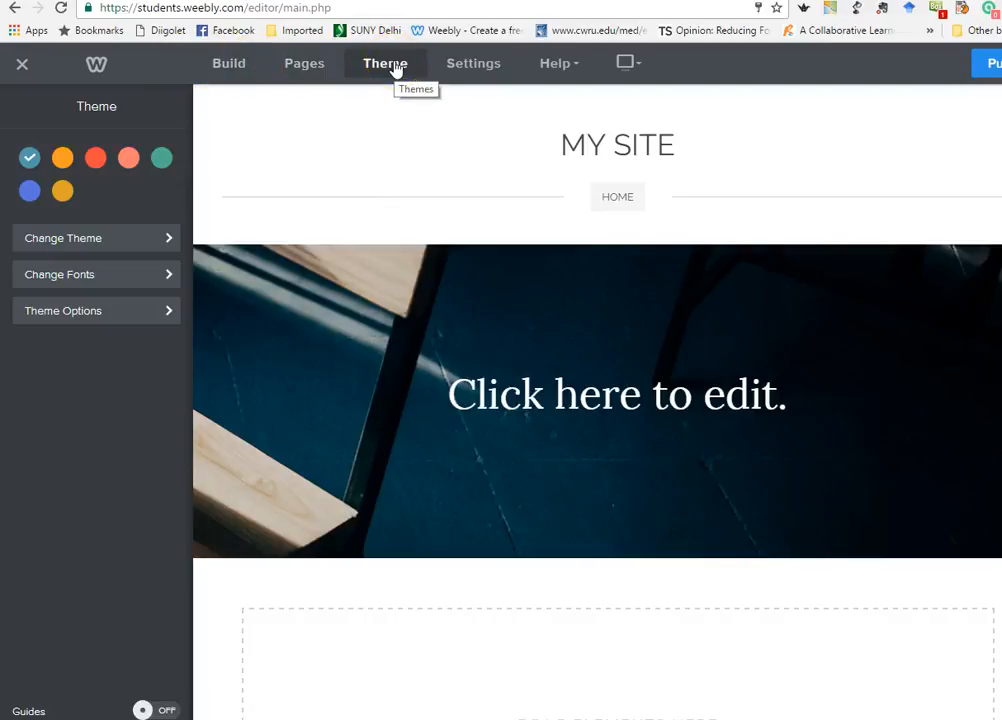
{"action": "left_click", "coordinate": [130, 236]}
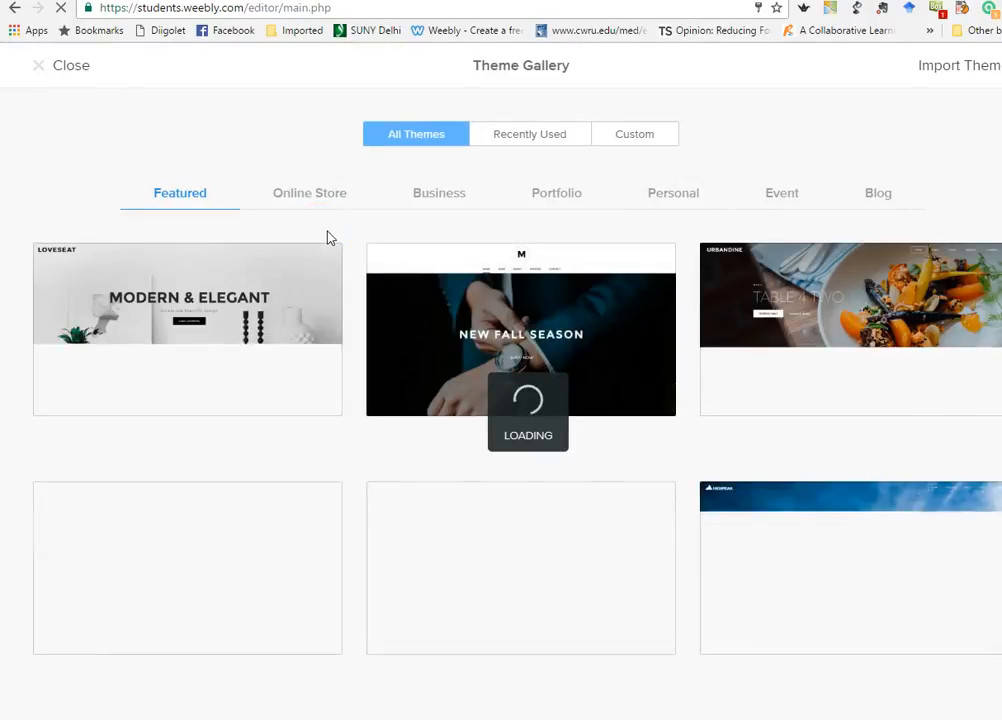
{"action": "mouse_move", "coordinate": [235, 331]}
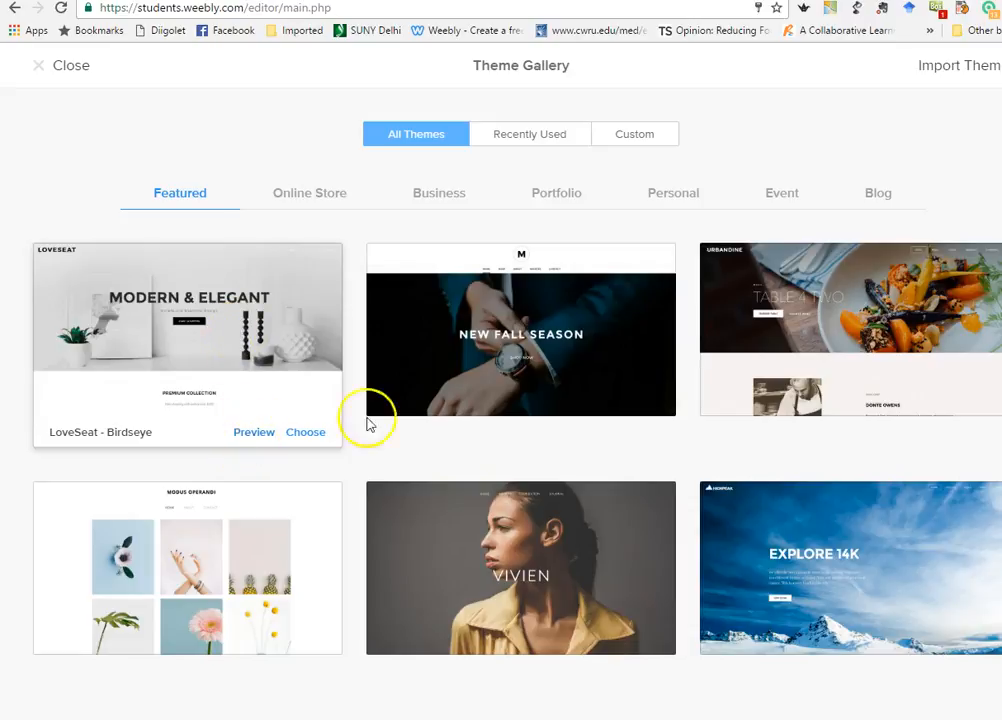
{"action": "mouse_move", "coordinate": [538, 365]}
{"action": "mouse_move", "coordinate": [590, 518]}
{"action": "scroll", "coordinate": [590, 518], "scroll_direction": "down", "scroll_amount": 4}
{"action": "mouse_move", "coordinate": [277, 516]}
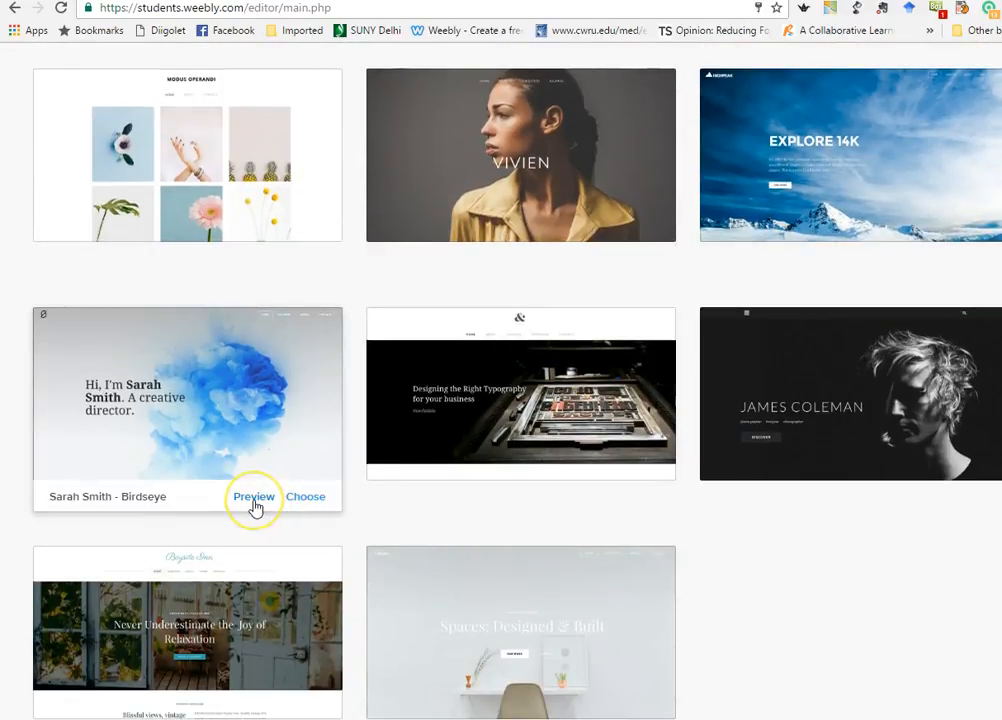
{"action": "left_click", "coordinate": [254, 498]}
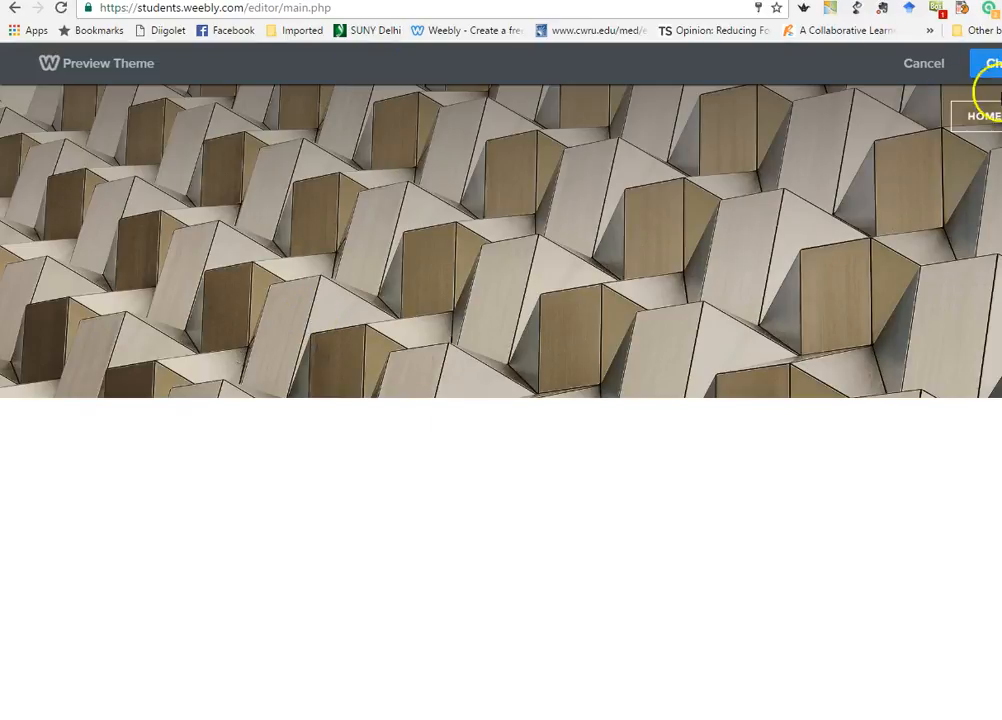
{"action": "left_click", "coordinate": [985, 63]}
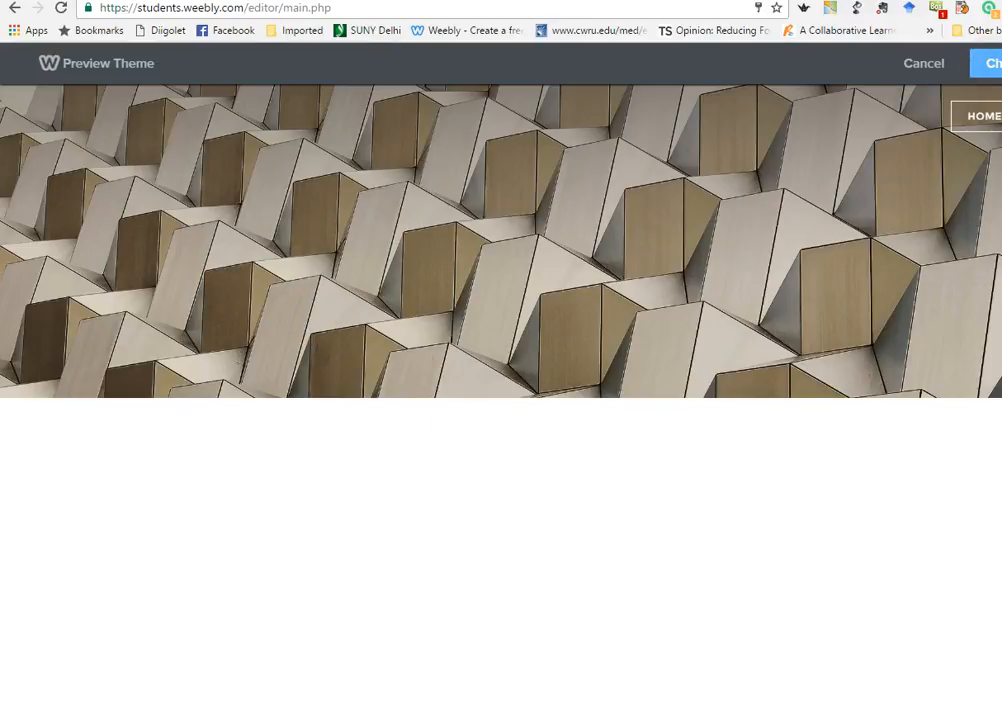
{"action": "left_click", "coordinate": [972, 66]}
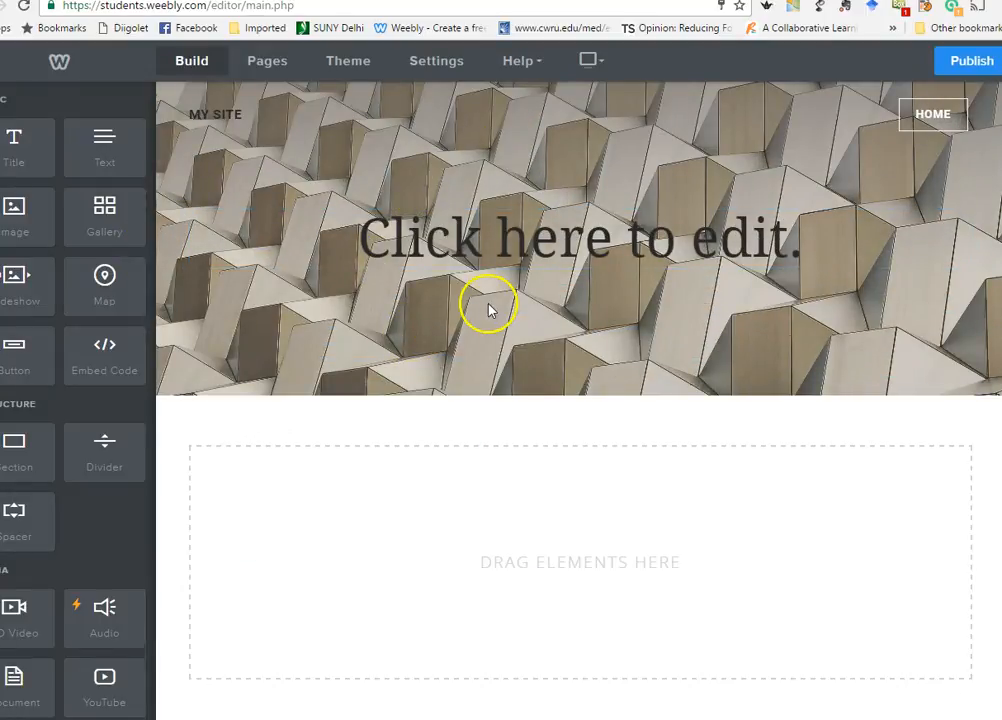
Replace the placeholder headline in the home page's header with "My website on wild goats".
{"action": "left_click", "coordinate": [572, 251]}
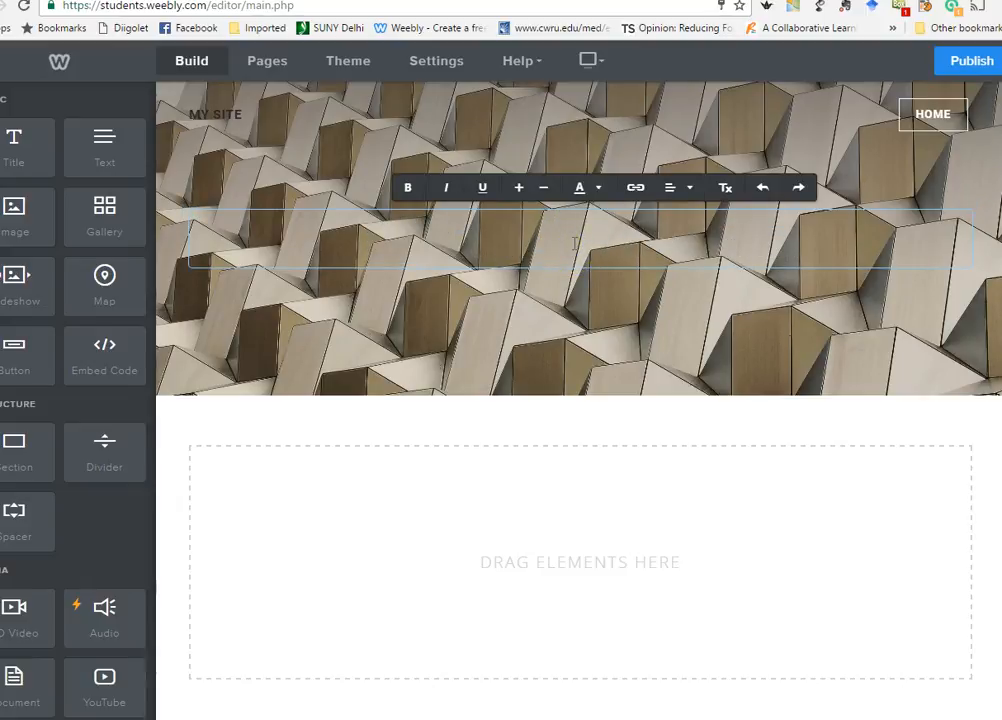
{"action": "type", "text": "My we"}
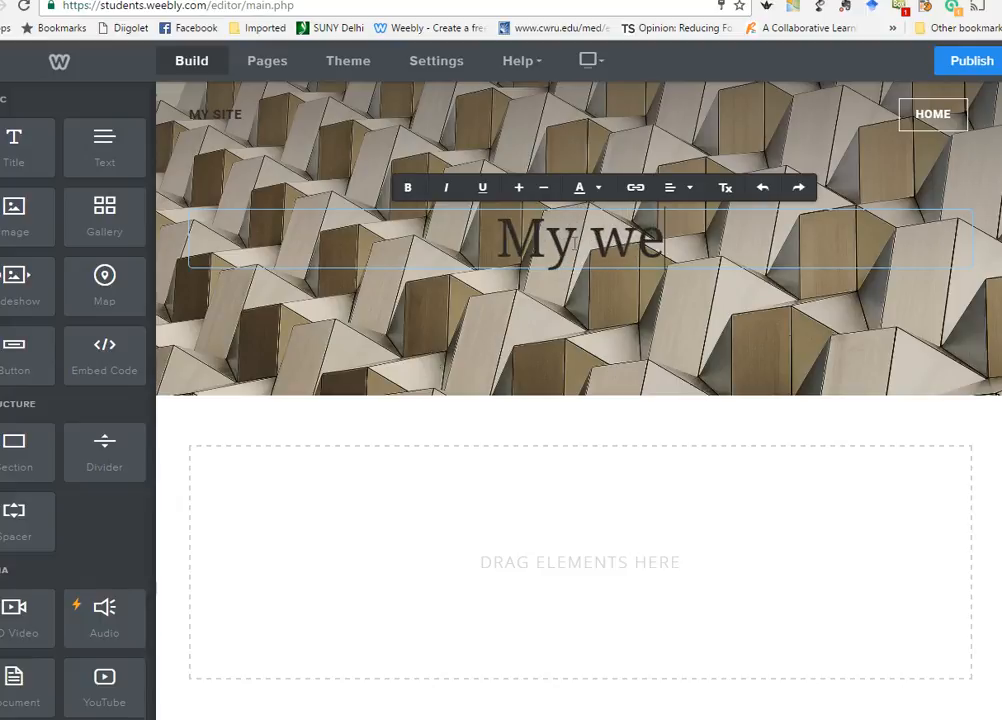
{"action": "type", "text": "bsite on wild go"}
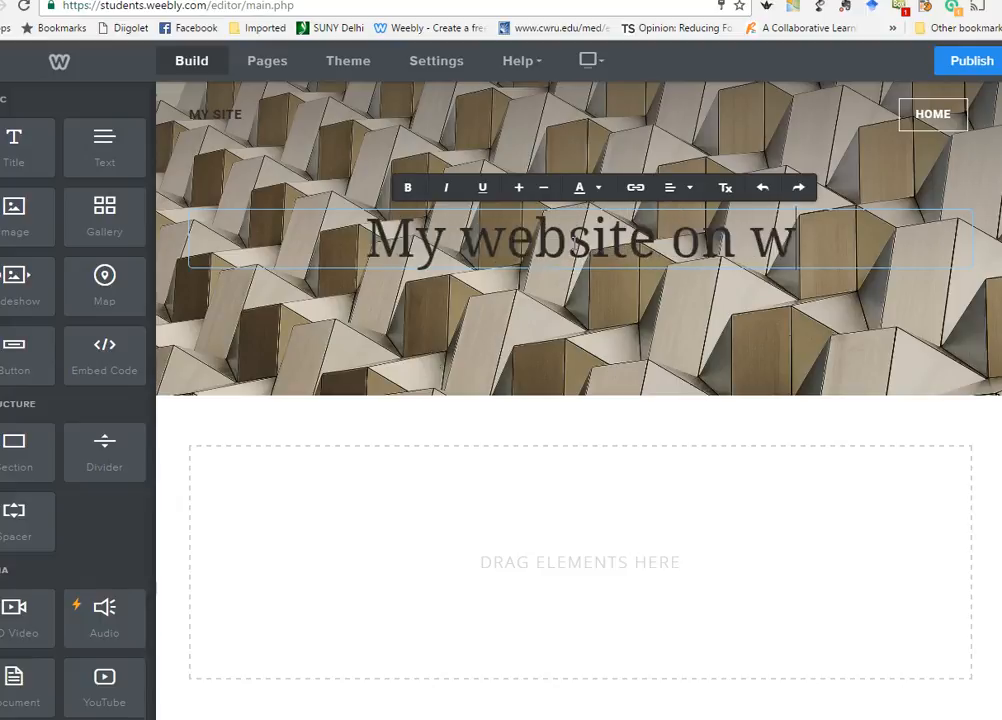
{"action": "type", "text": "ats"}
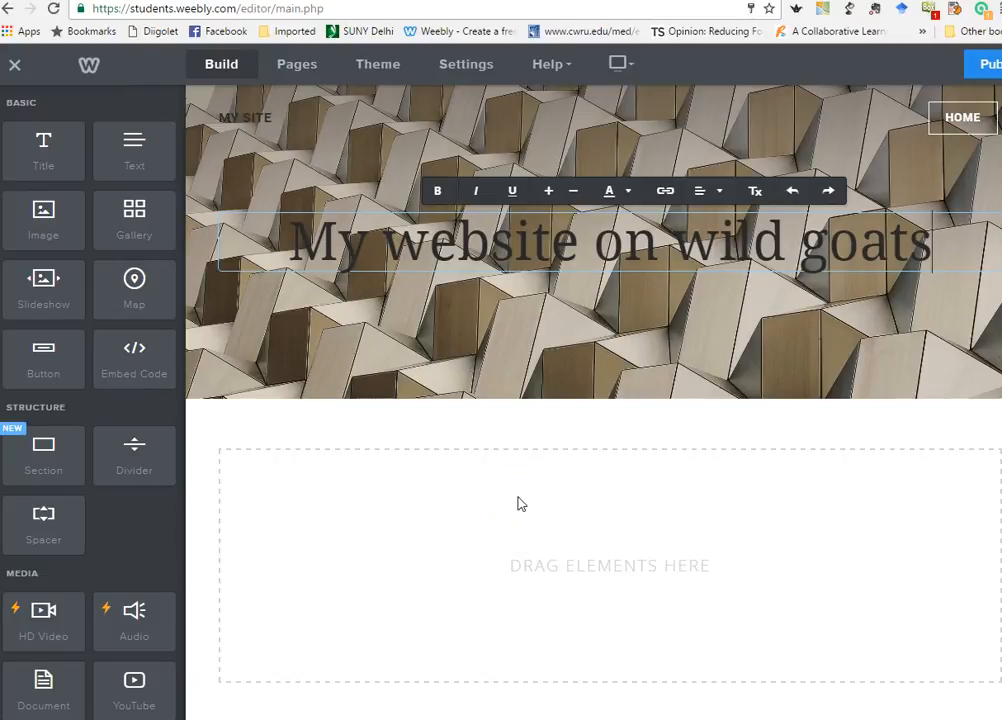
Add a title element to the empty content area below the header and set its text to "Abstract".
{"action": "left_click_drag", "start_coordinate": [49, 157], "coordinate": [289, 485]}
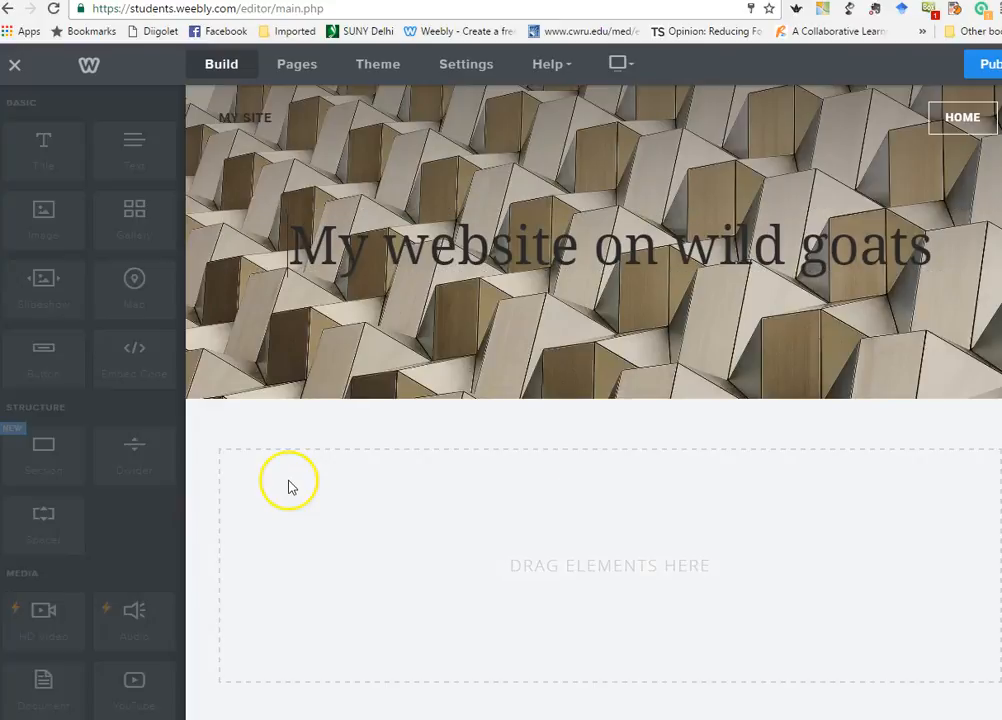
{"action": "type", "text": "Abst"}
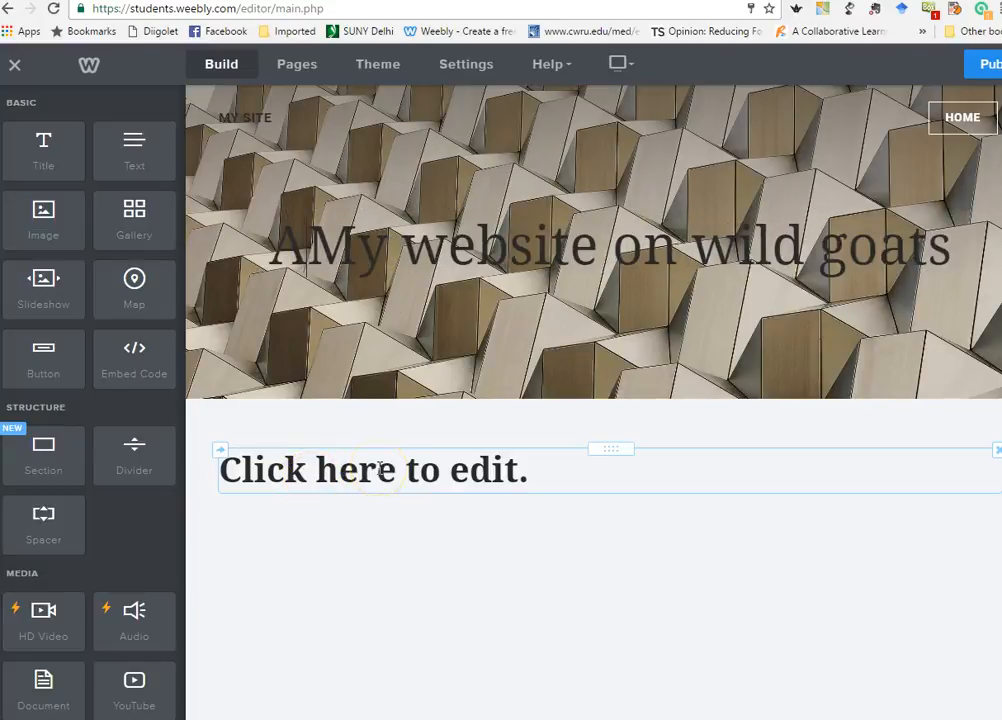
{"action": "key", "text": "BackSpace"}
{"action": "key", "text": "BackSpace"}
{"action": "key", "text": "BackSpace"}
{"action": "key", "text": "BackSpace"}
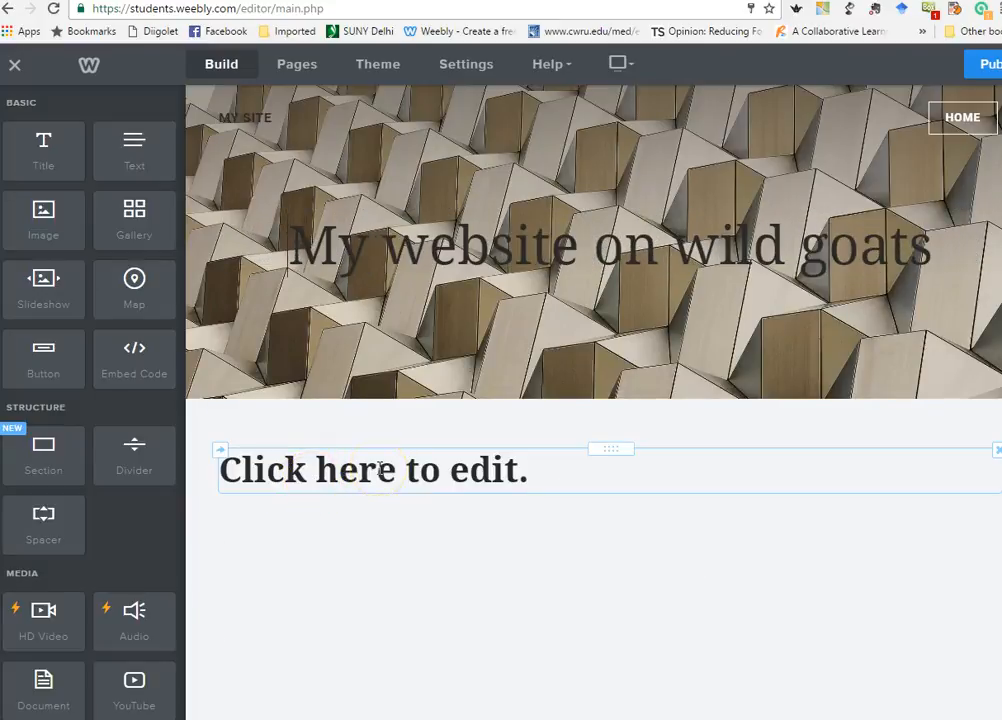
{"action": "left_click", "coordinate": [374, 455]}
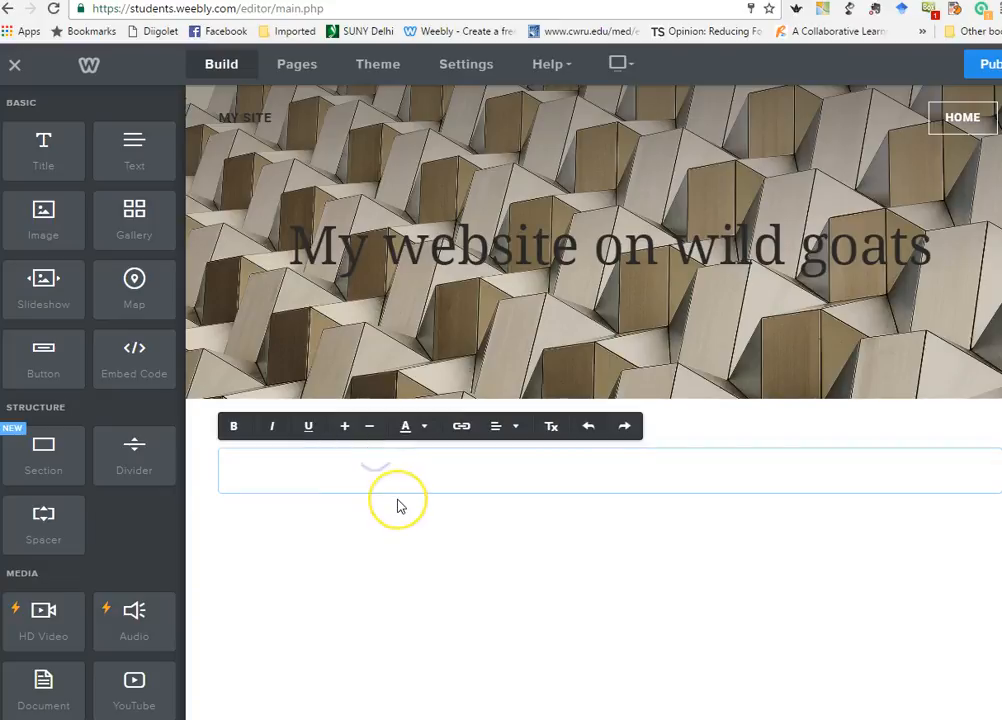
{"action": "type", "text": "Abstract"}
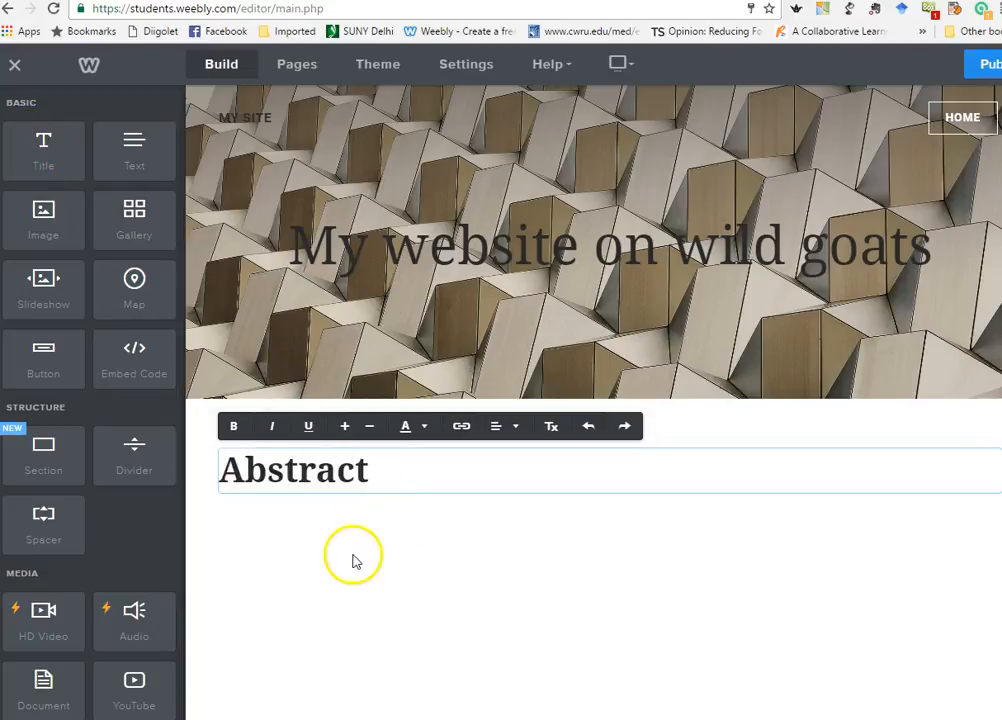
Add a text element below the Abstract title and fill it with the filler text "blhaksksla;lsjdf;laskjdfslj dksksks".
{"action": "left_click_drag", "start_coordinate": [123, 157], "coordinate": [310, 596]}
{"action": "left_click", "coordinate": [333, 528]}
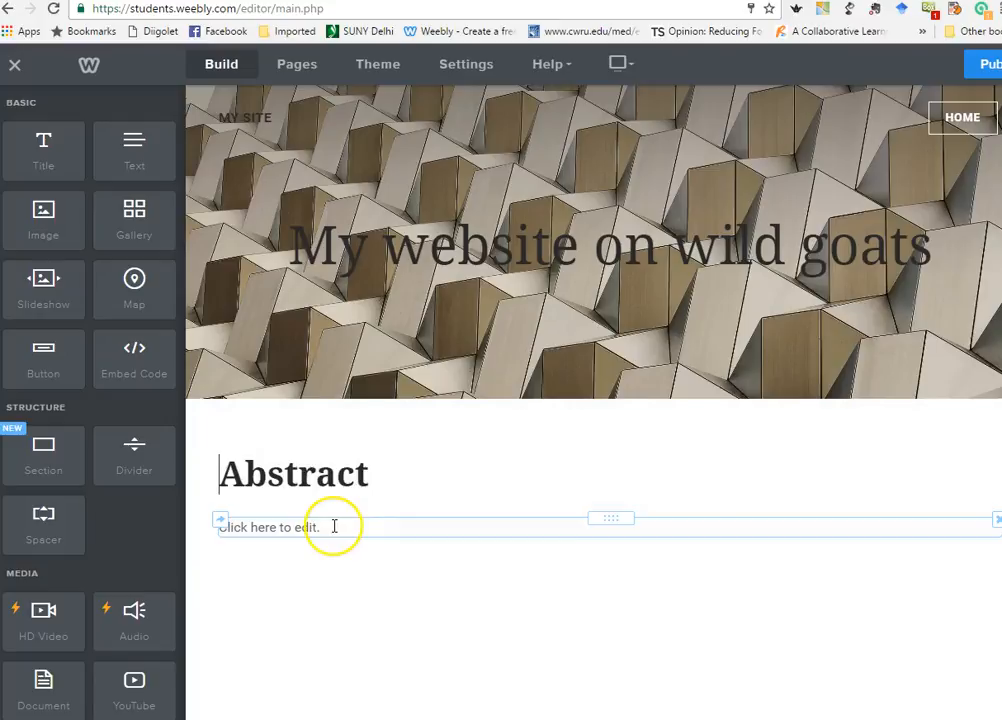
{"action": "type", "text": "blha"}
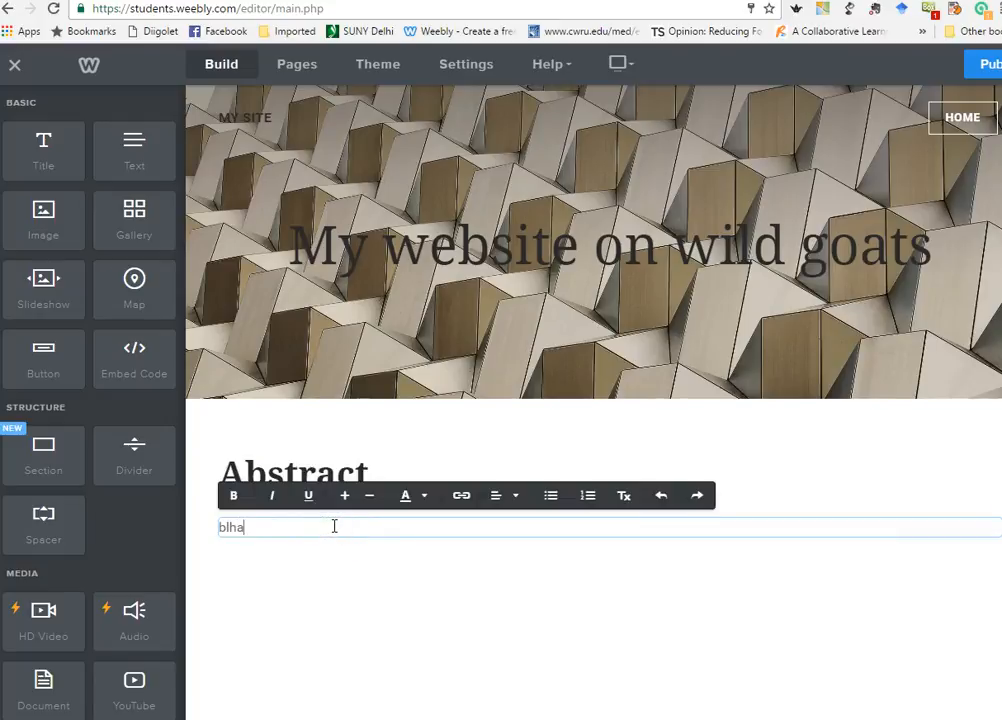
{"action": "type", "text": "kskla;lsjdf;laskdfslj dksksks"}
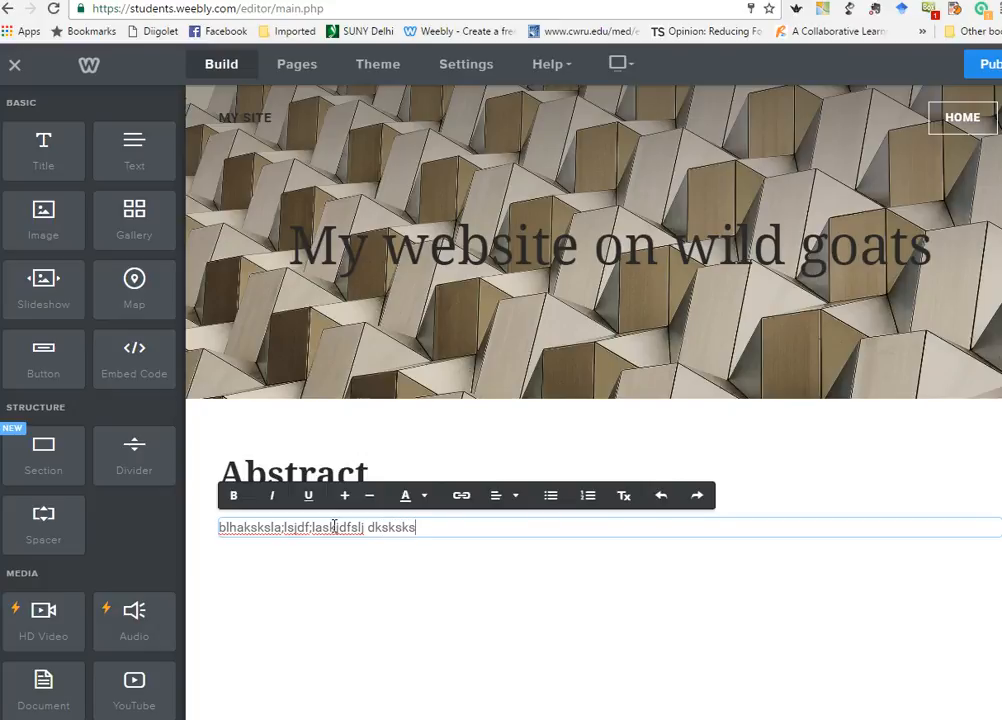
{"action": "left_click", "coordinate": [291, 638]}
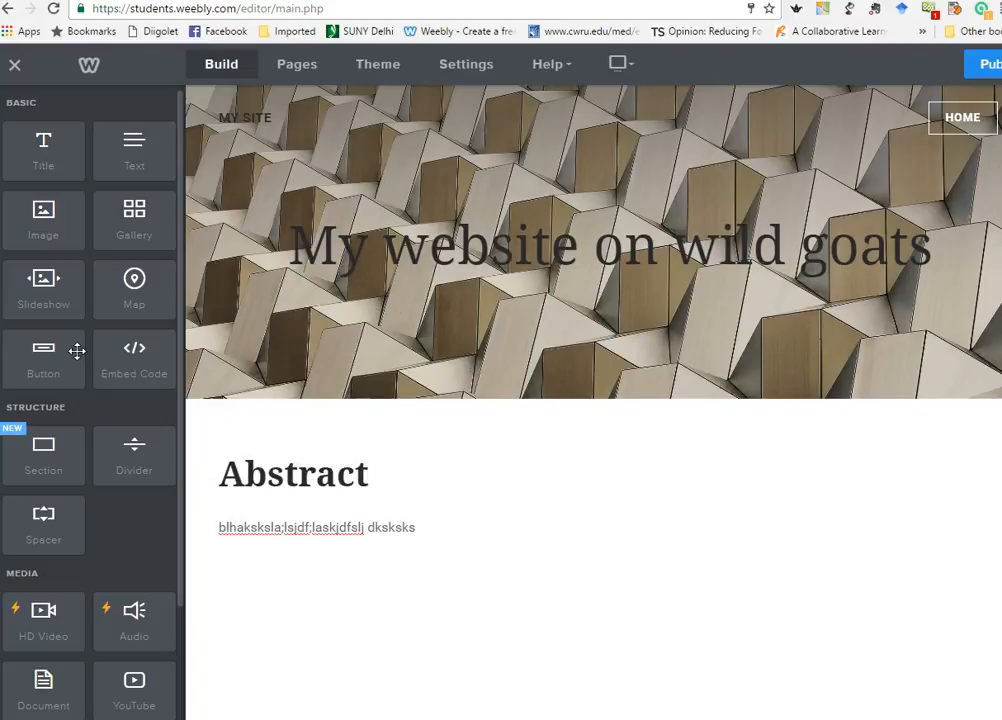
Add an image element below the filler paragraph and open its image selection dialog.
{"action": "left_click_drag", "start_coordinate": [47, 219], "coordinate": [317, 647]}
{"action": "left_click_drag", "start_coordinate": [318, 651], "coordinate": [320, 653]}
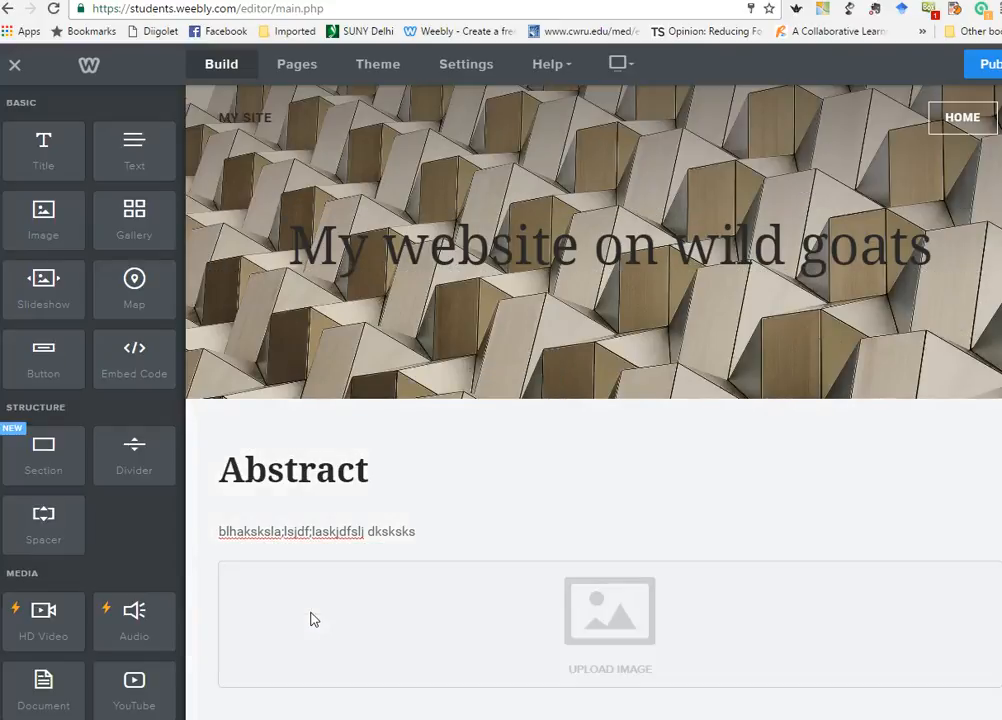
{"action": "left_click", "coordinate": [610, 634]}
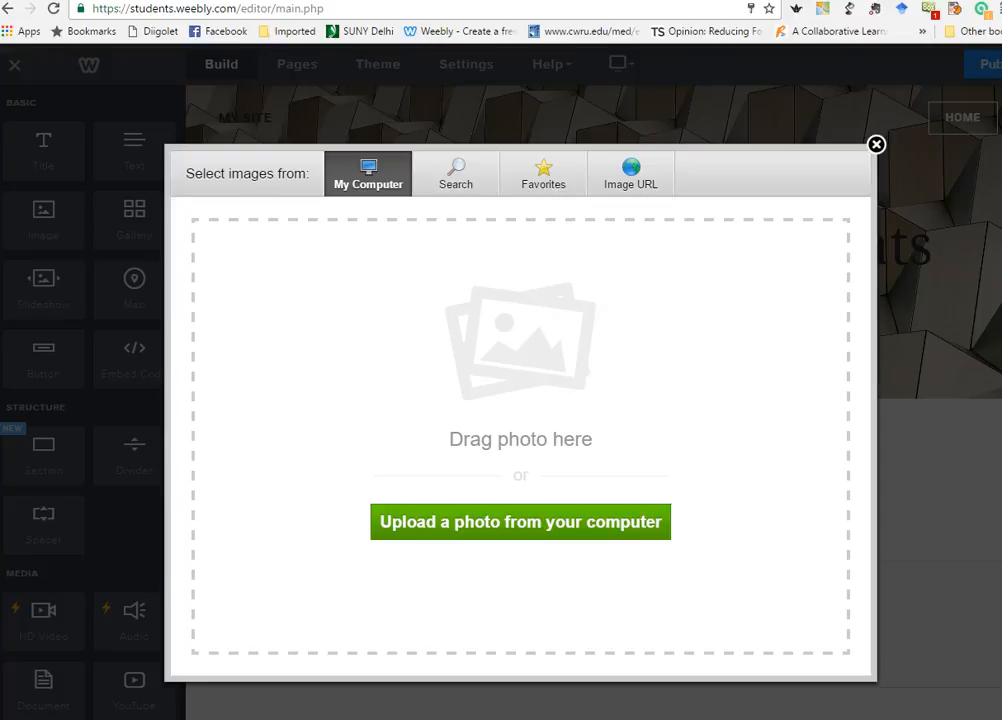
Upload the nutria photo from the Wildlife FA16 Images folder into the image element below the filler paragraph.
{"action": "key", "text": "super+e"}
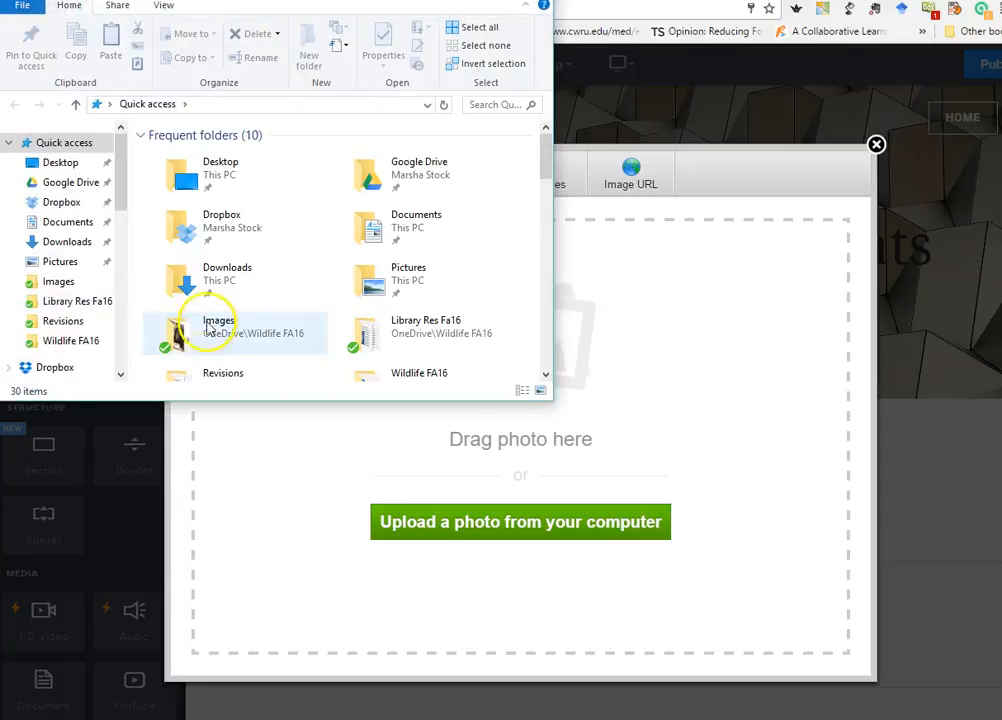
{"action": "left_click", "coordinate": [212, 332]}
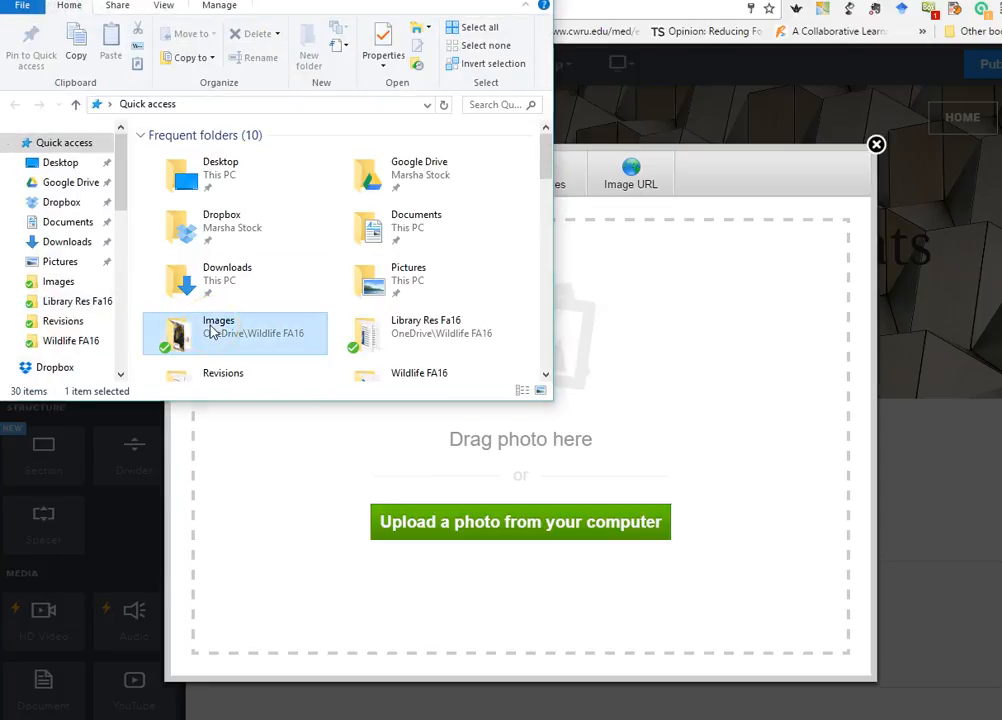
{"action": "double_click", "coordinate": [212, 332]}
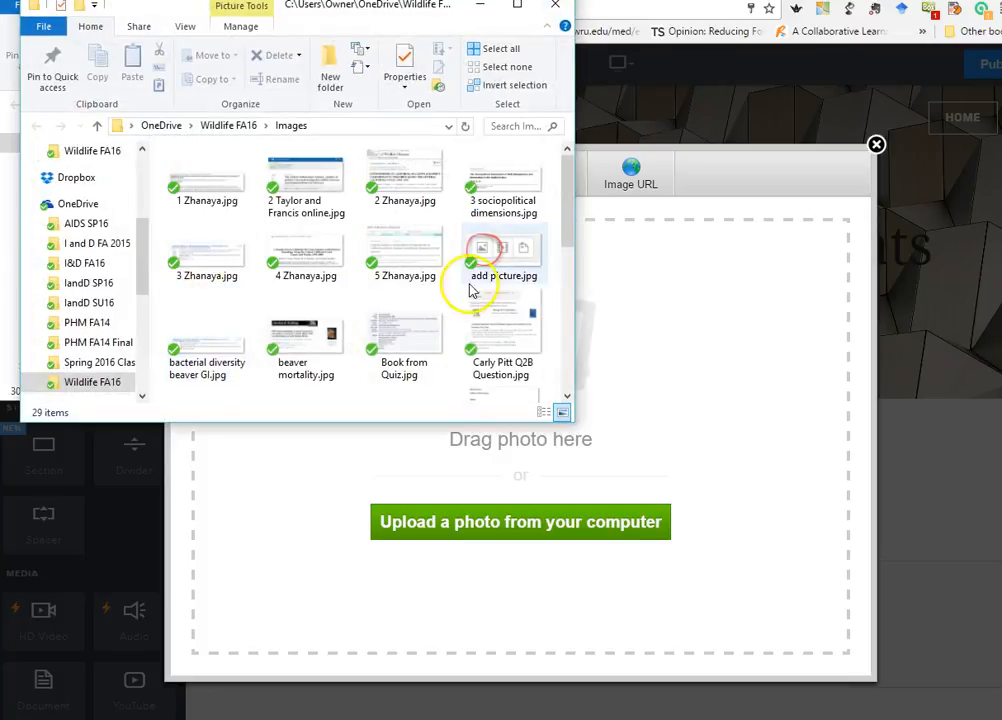
{"action": "left_click_drag", "start_coordinate": [570, 212], "coordinate": [575, 300]}
{"action": "left_click", "coordinate": [412, 327]}
{"action": "left_click_drag", "start_coordinate": [410, 327], "coordinate": [493, 514]}
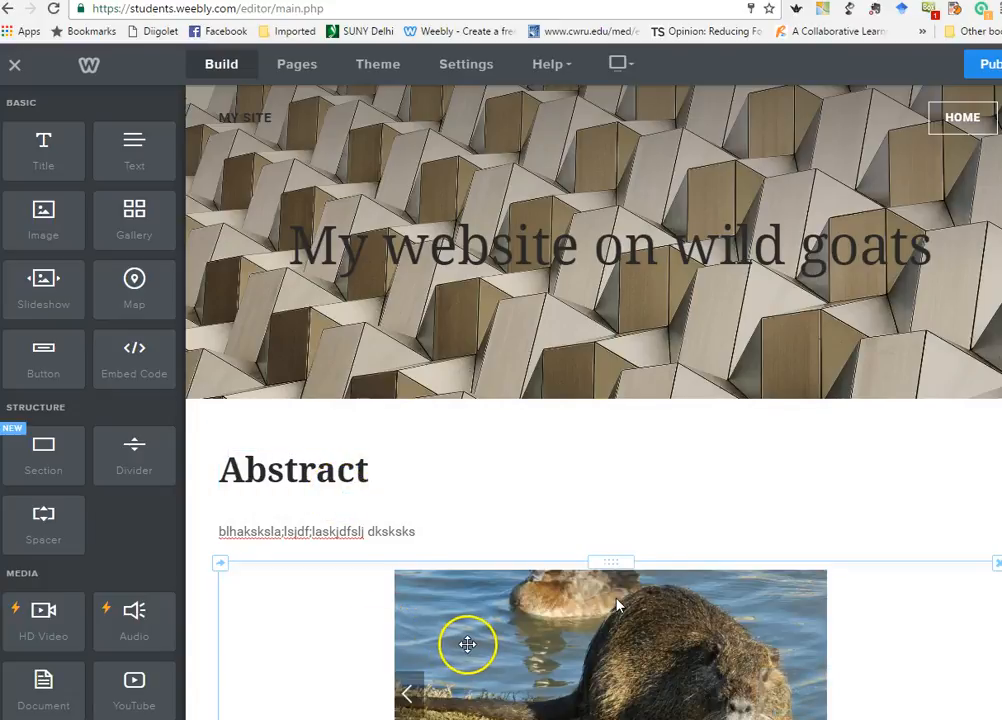
{"action": "scroll", "coordinate": [298, 611], "scroll_direction": "down", "scroll_amount": 2}
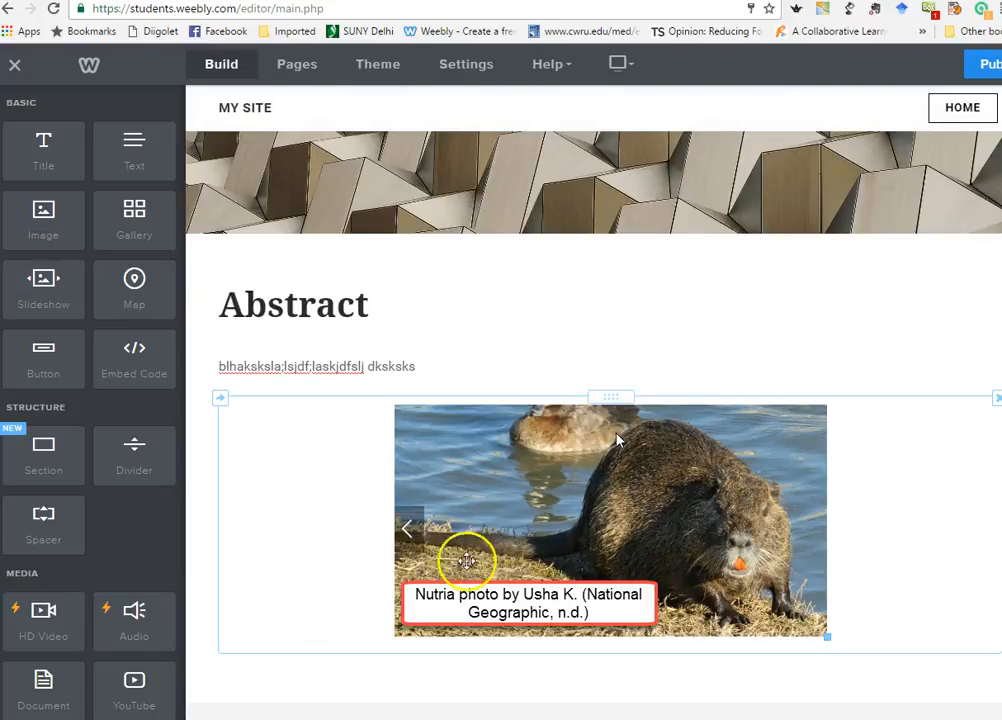
{"action": "scroll", "coordinate": [295, 540], "scroll_direction": "up", "scroll_amount": 2}
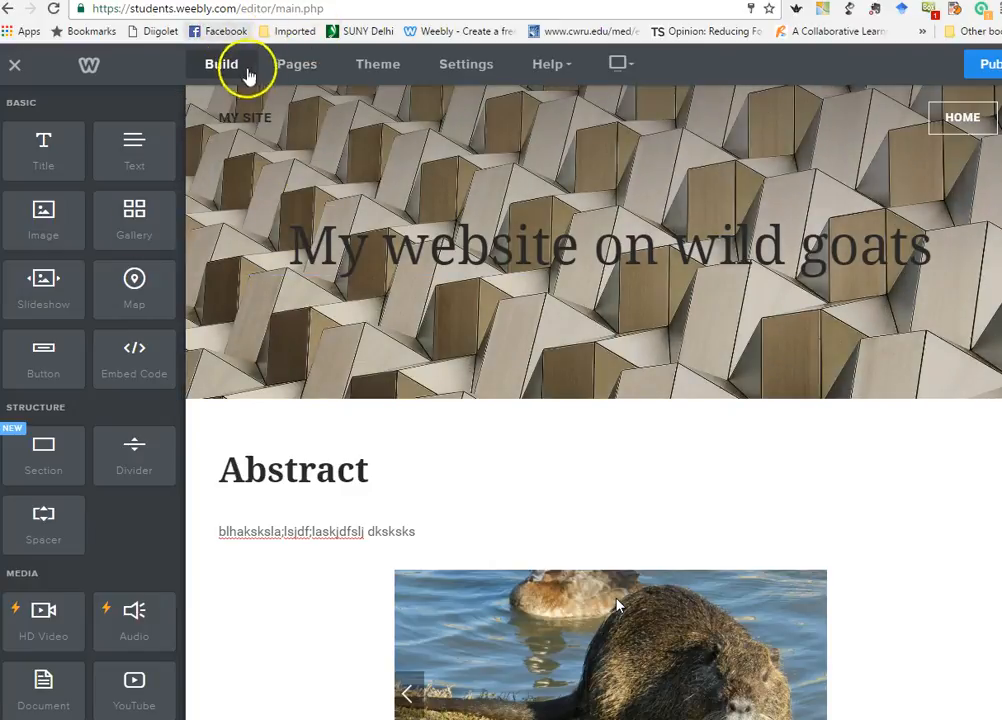
Add a new standard page to the site and name it "Description".
{"action": "left_click", "coordinate": [310, 64]}
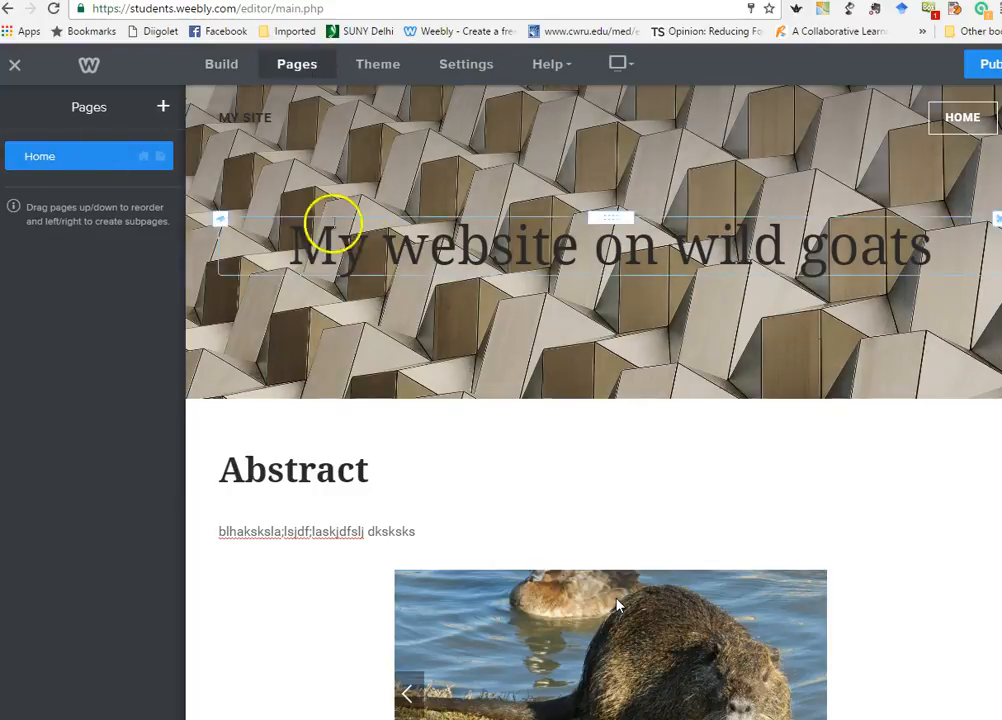
{"action": "left_click", "coordinate": [163, 110]}
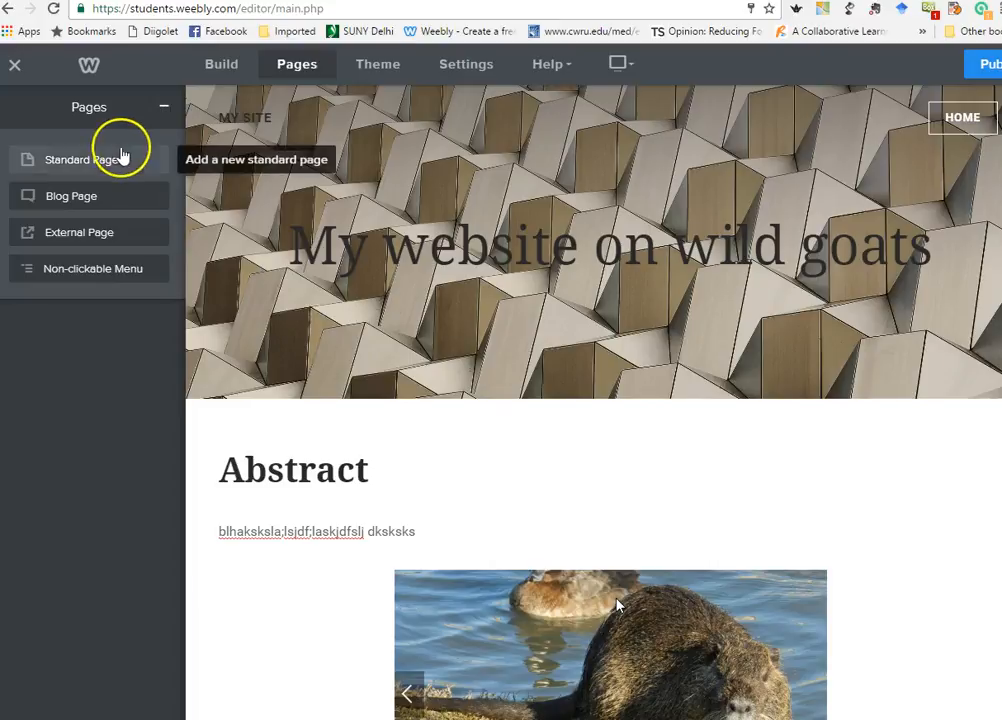
{"action": "left_click", "coordinate": [90, 163]}
{"action": "left_click", "coordinate": [106, 180]}
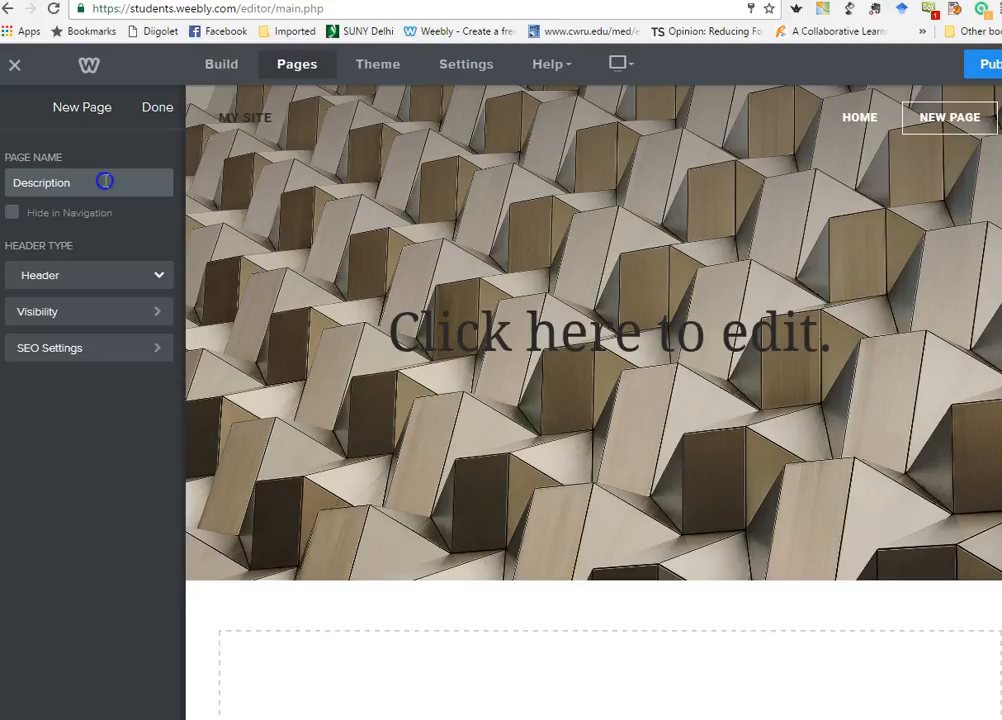
Set the Description page's header type to Header, check its visibility setting, and finish the page setup.
{"action": "left_click", "coordinate": [55, 283]}
{"action": "left_click", "coordinate": [53, 303]}
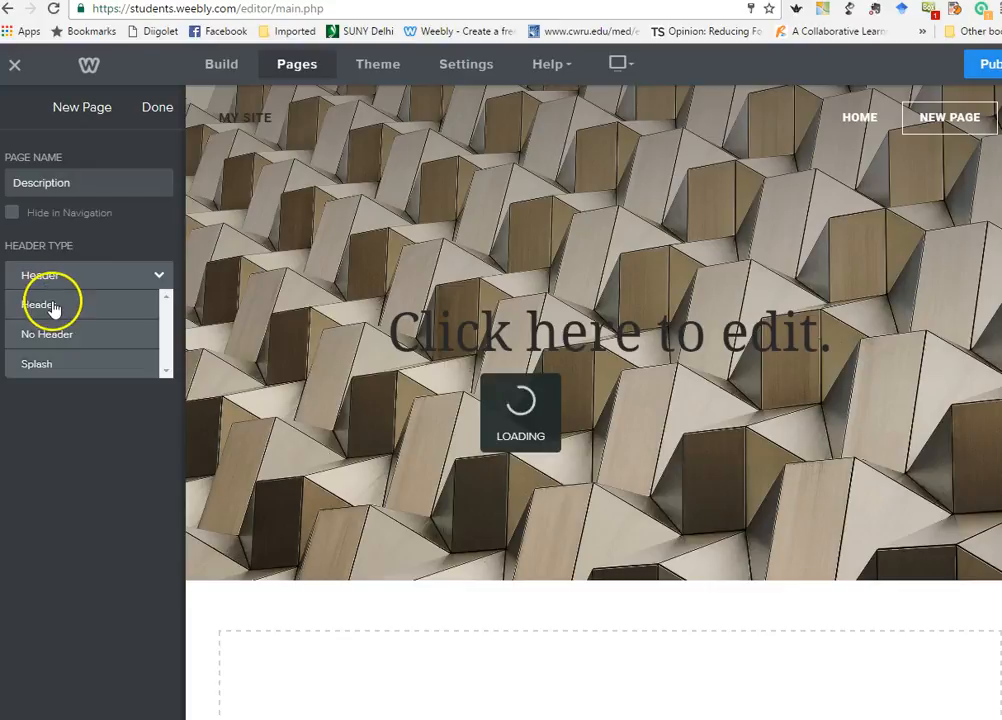
{"action": "left_click", "coordinate": [54, 250]}
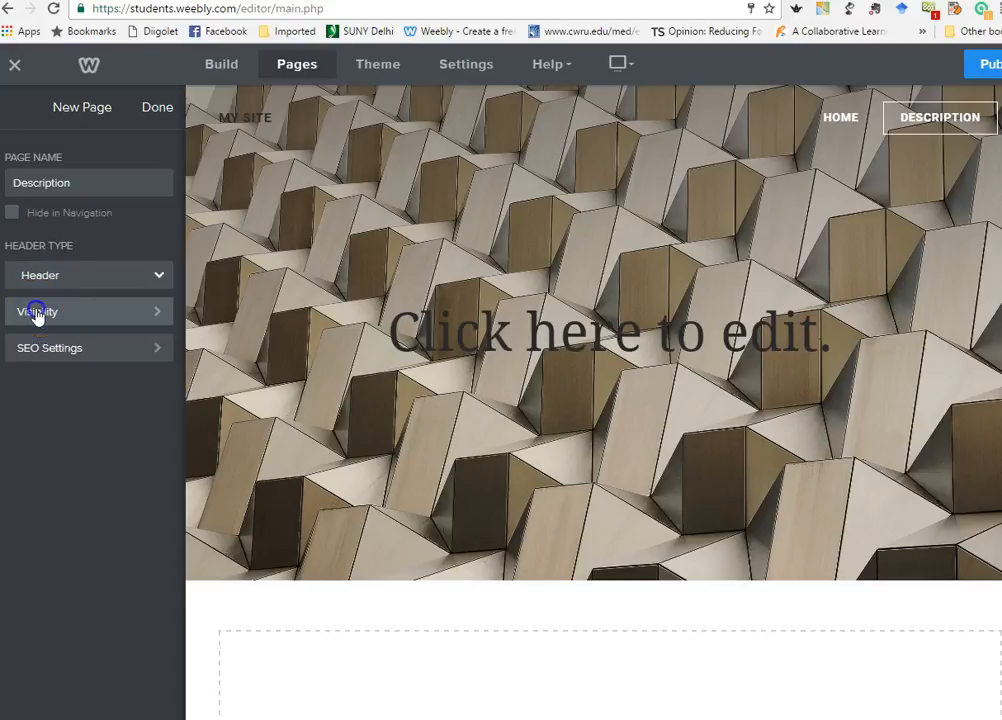
{"action": "left_click", "coordinate": [37, 313]}
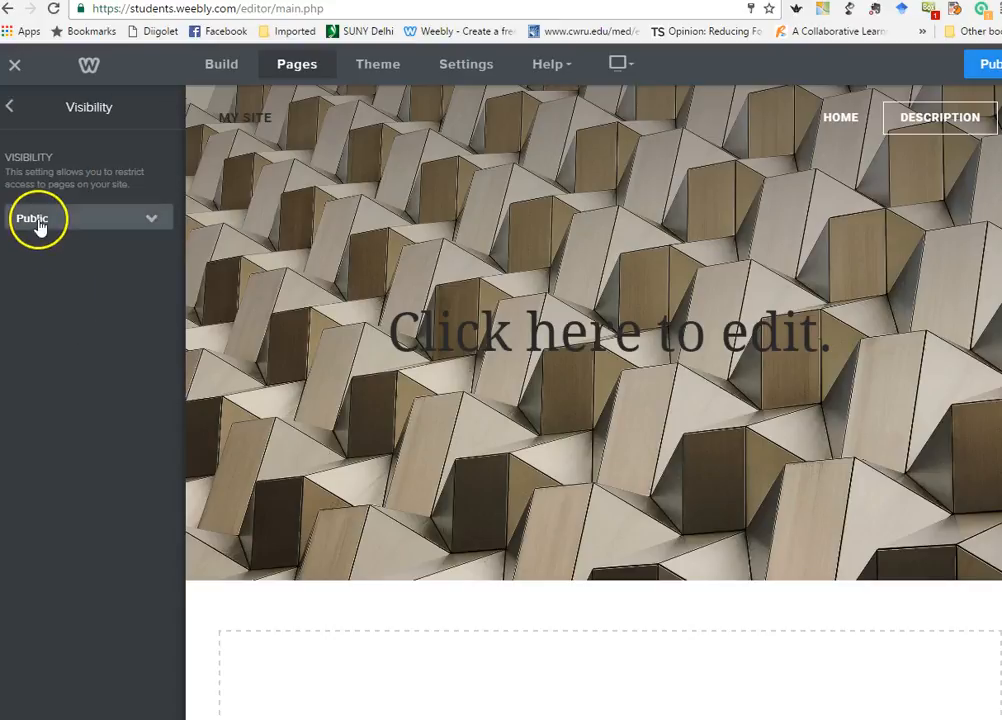
{"action": "left_click", "coordinate": [13, 110]}
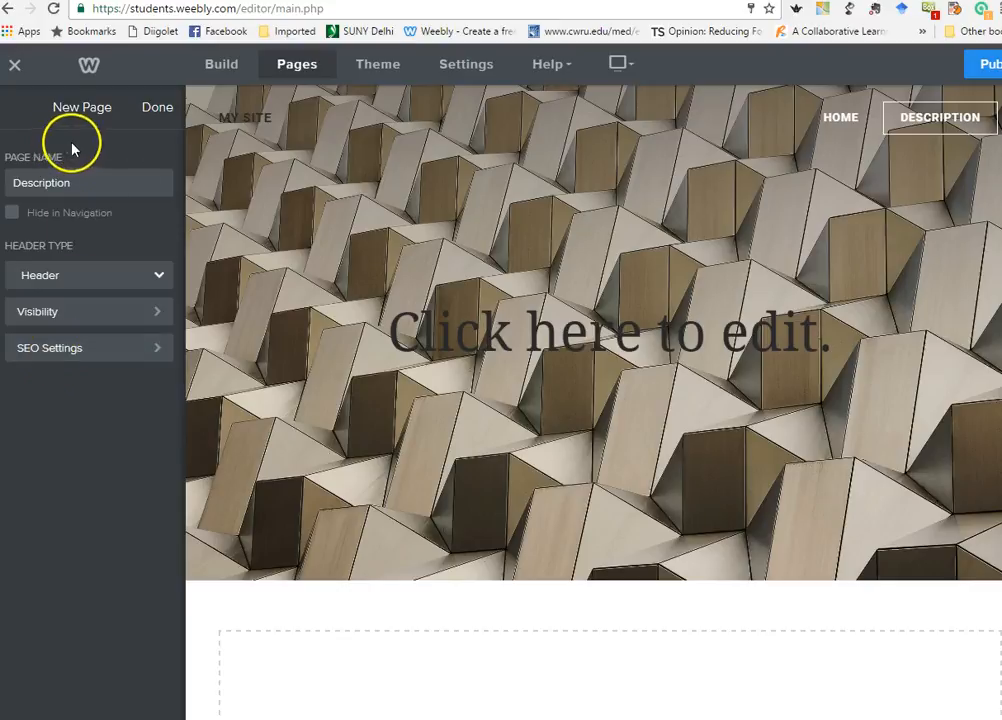
{"action": "left_click", "coordinate": [161, 110]}
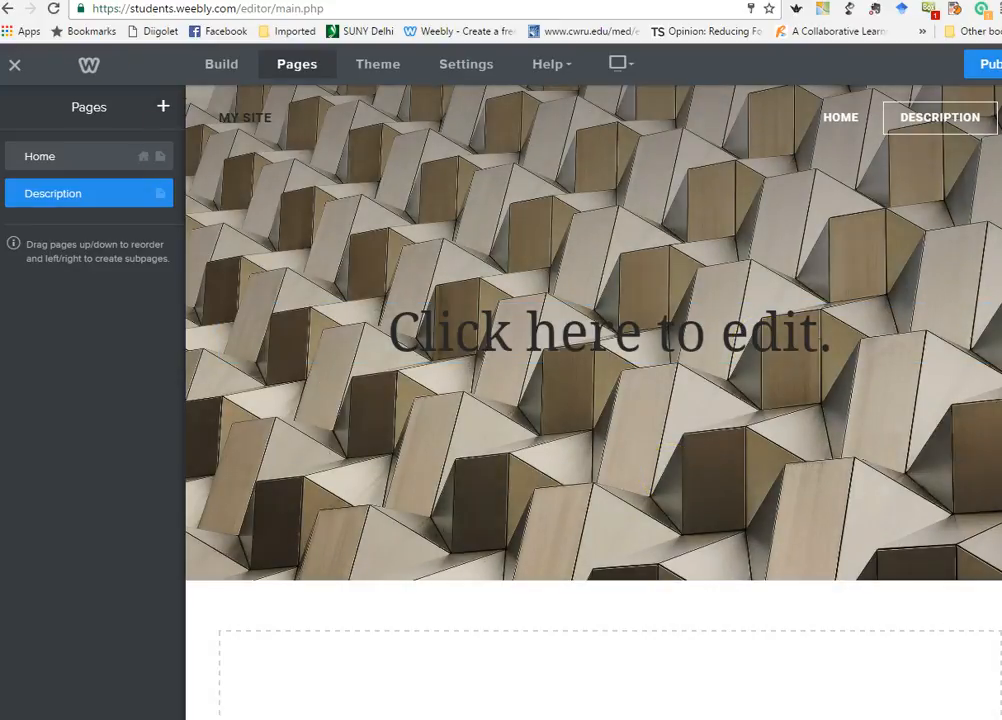
Try to add a slideshow in the Thumbnails on Bottom style to the Description page's content area without uploading photos.
{"action": "left_click", "coordinate": [231, 70]}
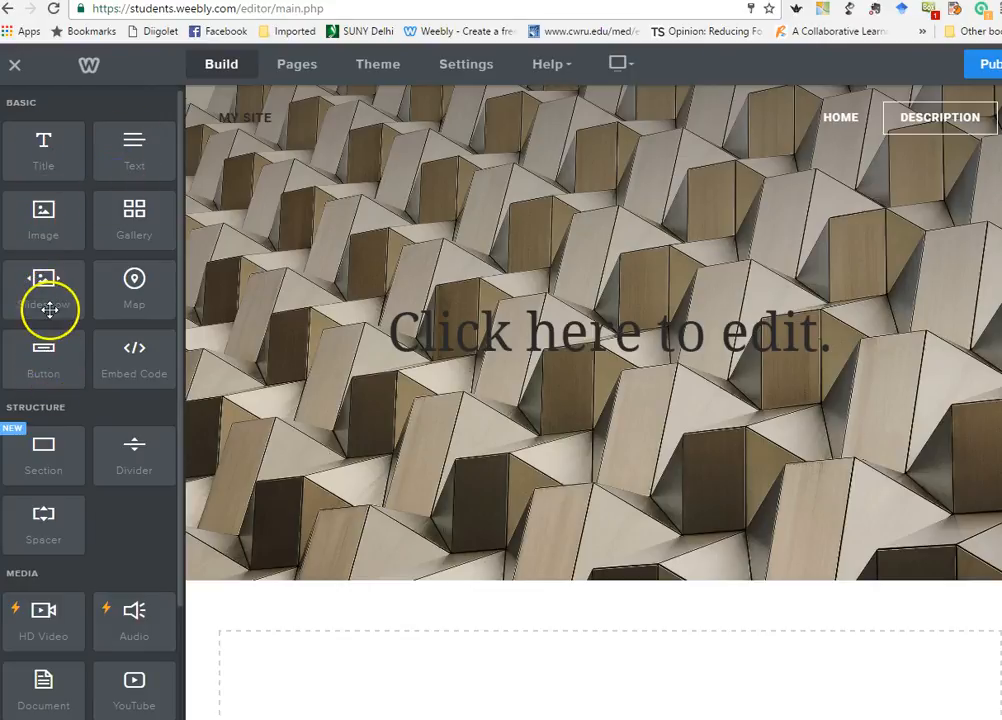
{"action": "left_click_drag", "start_coordinate": [60, 291], "coordinate": [331, 707]}
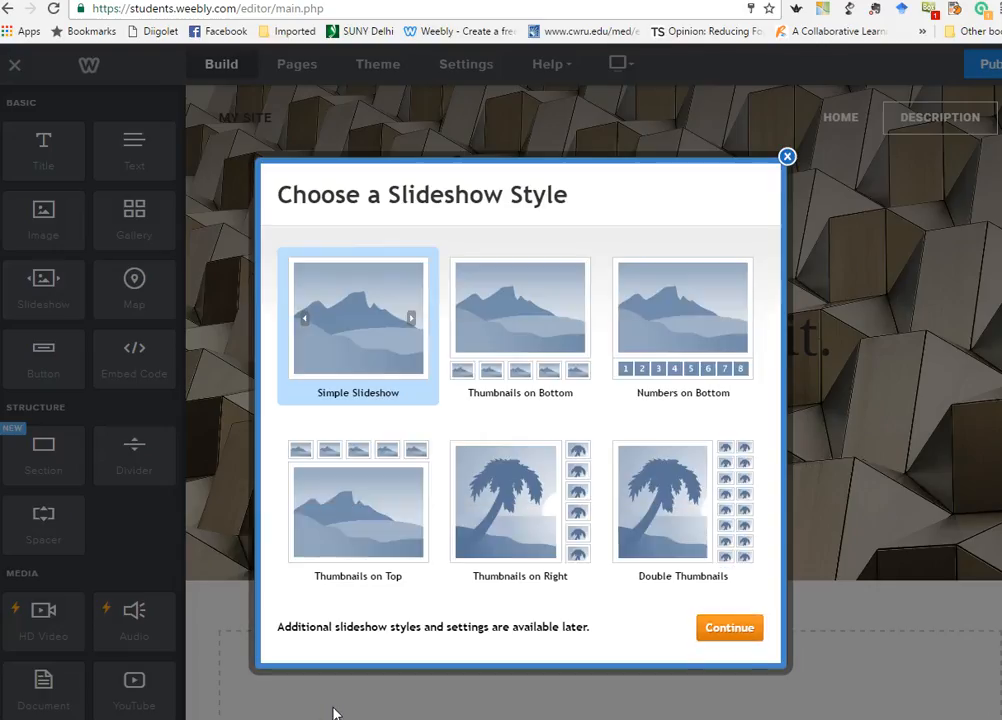
{"action": "left_click", "coordinate": [469, 341]}
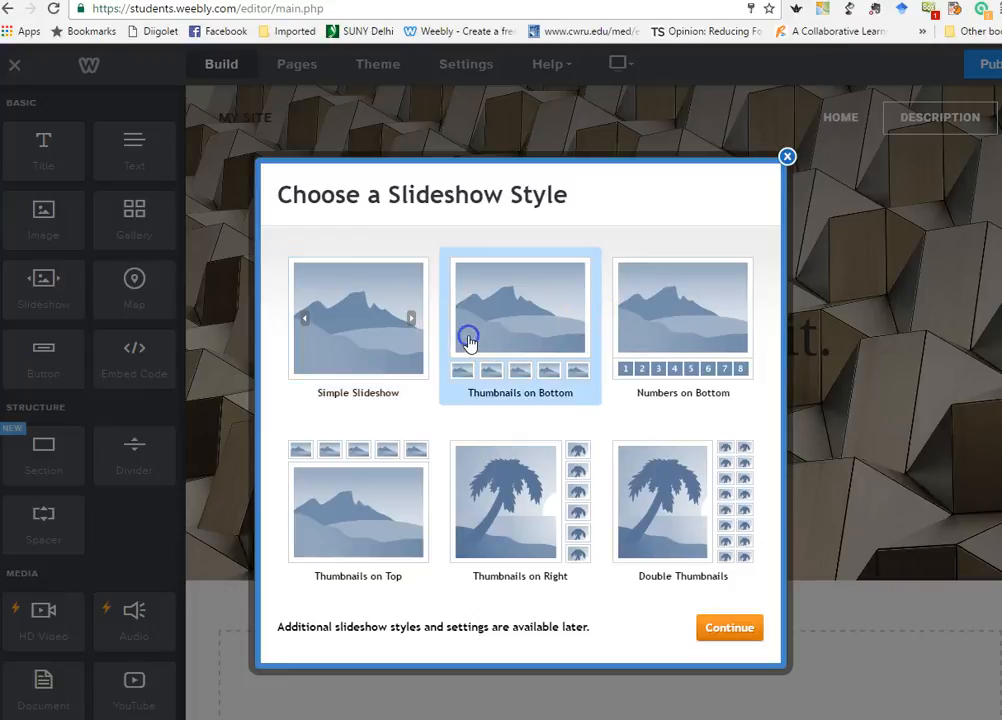
{"action": "left_click", "coordinate": [731, 630]}
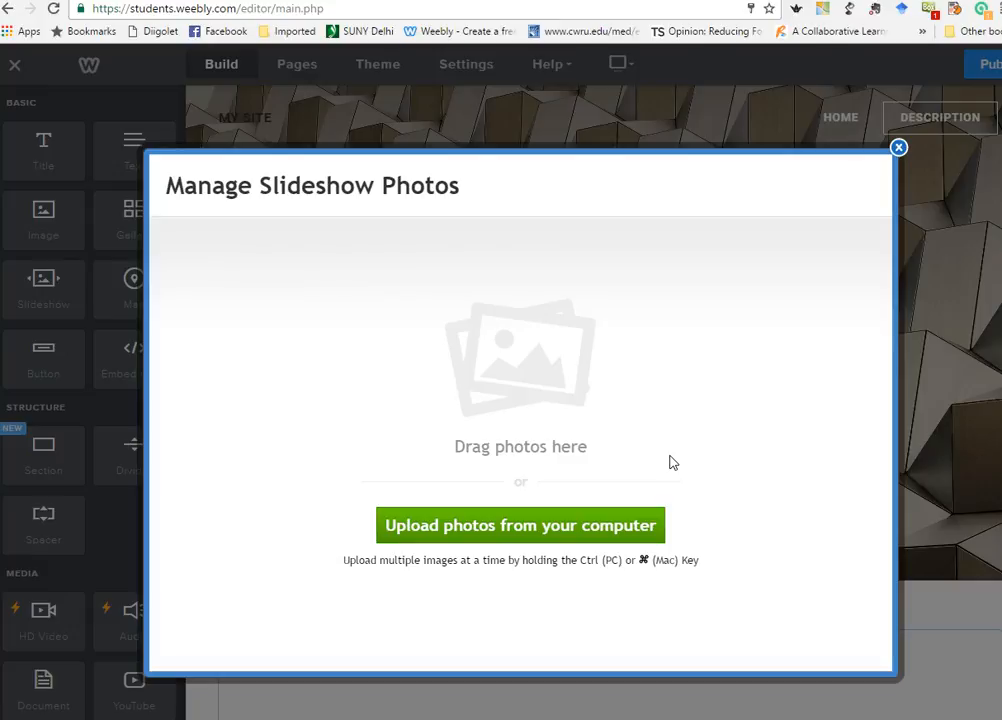
{"action": "left_click", "coordinate": [898, 147]}
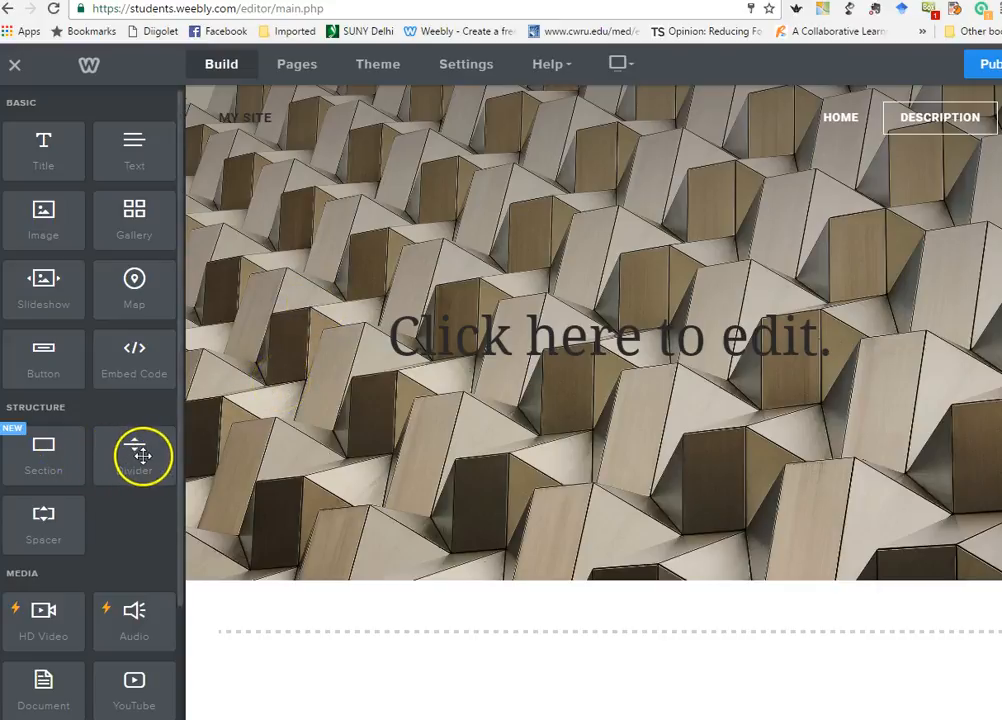
{"action": "scroll", "coordinate": [141, 536], "scroll_direction": "down", "scroll_amount": 3}
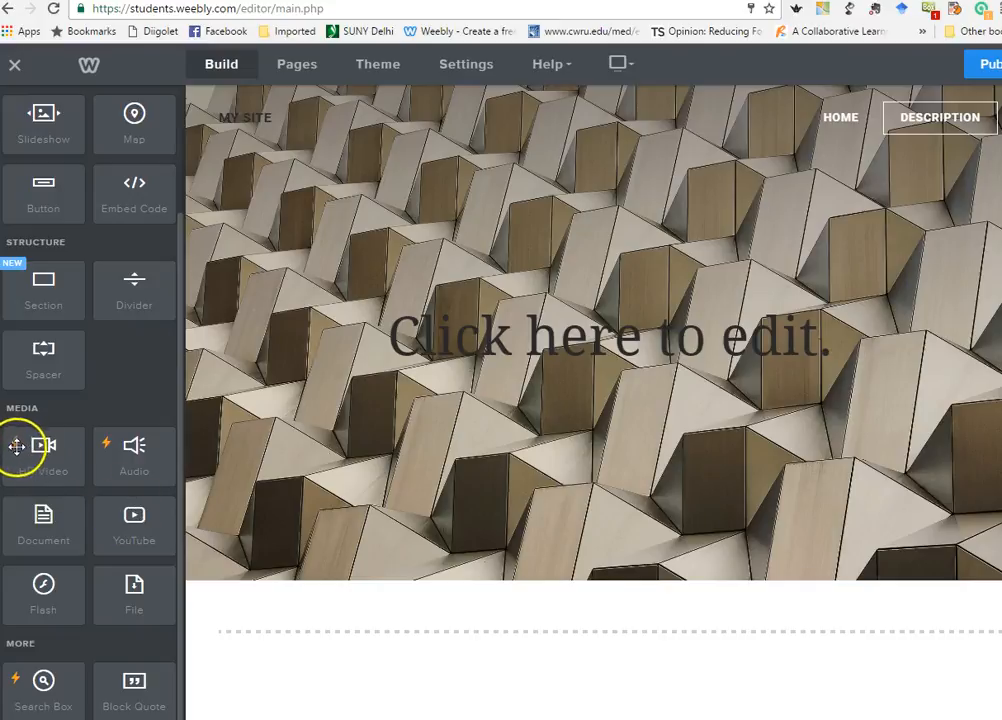
{"action": "left_click", "coordinate": [110, 453]}
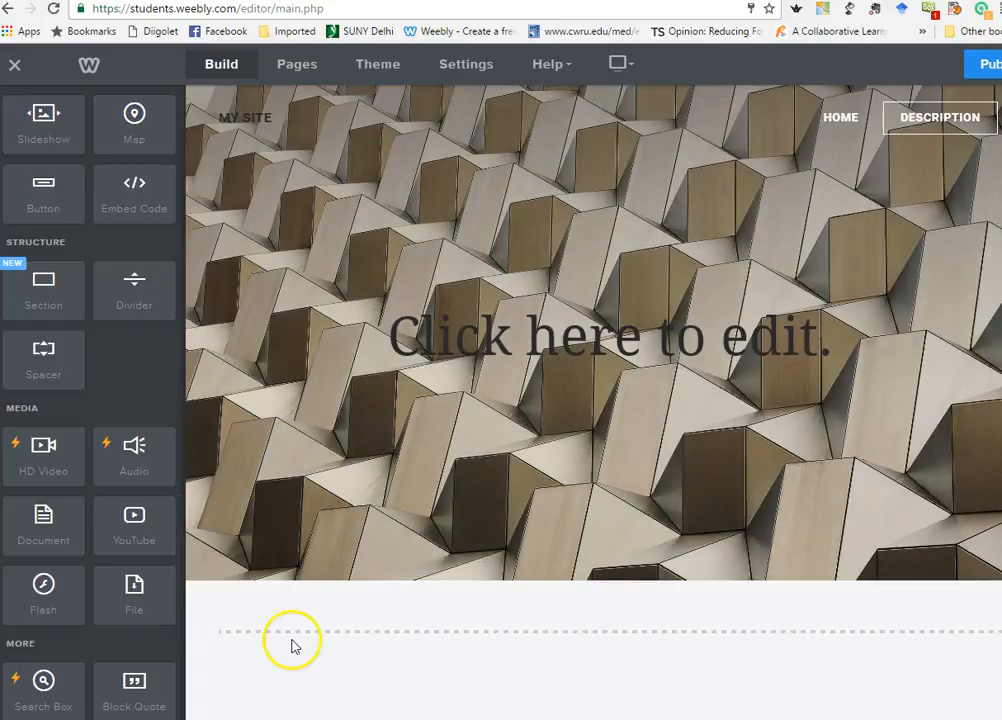
{"action": "scroll", "coordinate": [291, 644], "scroll_direction": "down", "scroll_amount": 3}
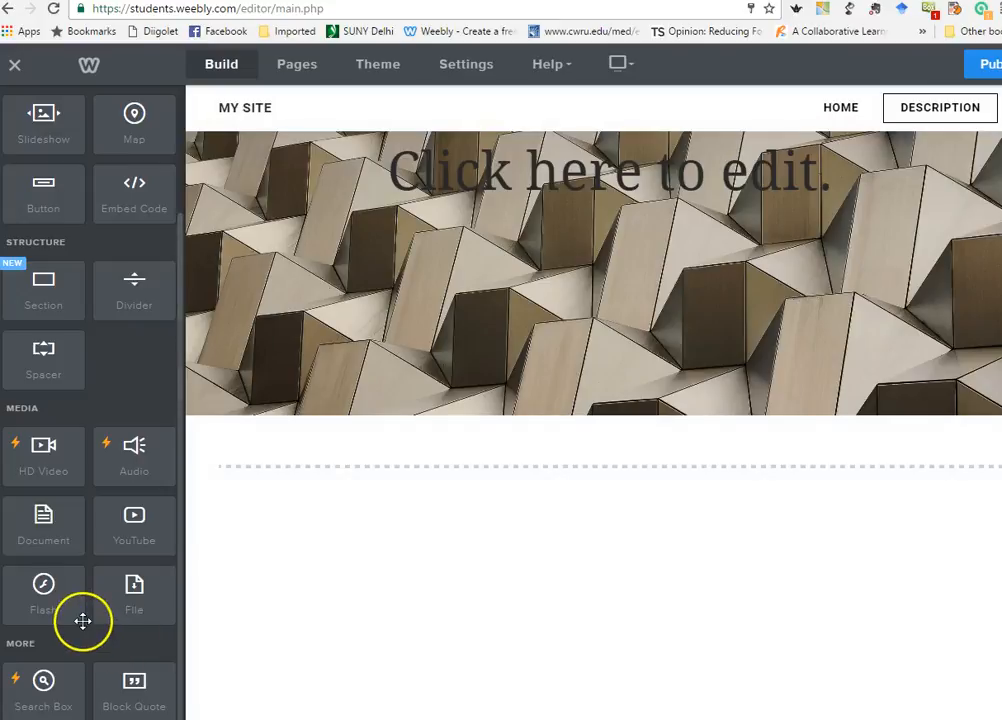
{"action": "scroll", "coordinate": [85, 619], "scroll_direction": "down", "scroll_amount": 1}
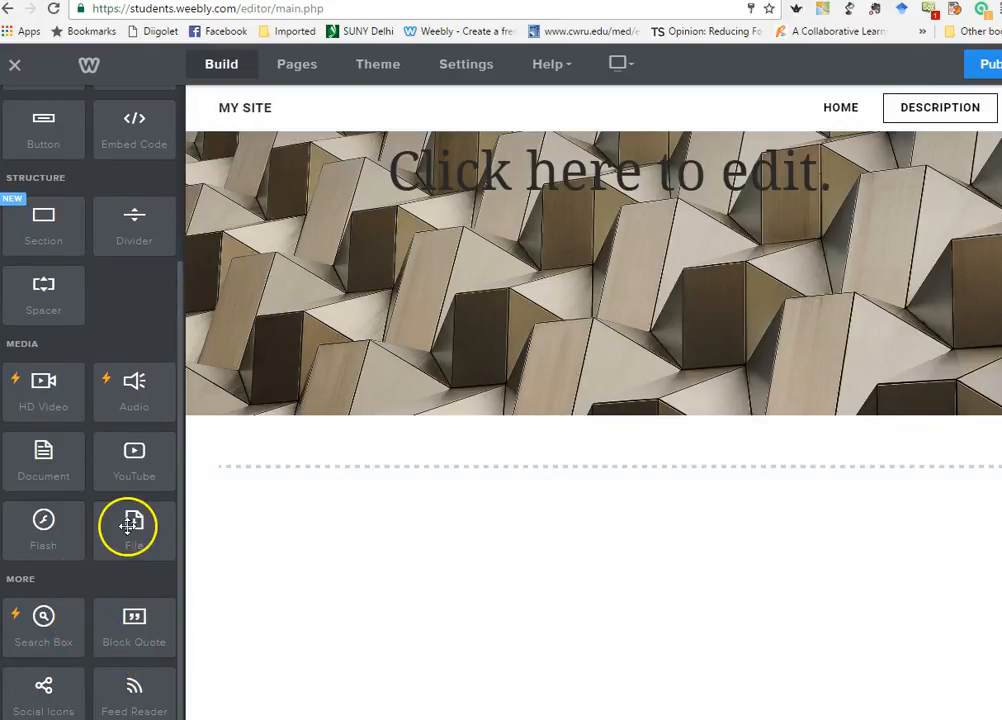
{"action": "scroll", "coordinate": [128, 527], "scroll_direction": "up", "scroll_amount": 3}
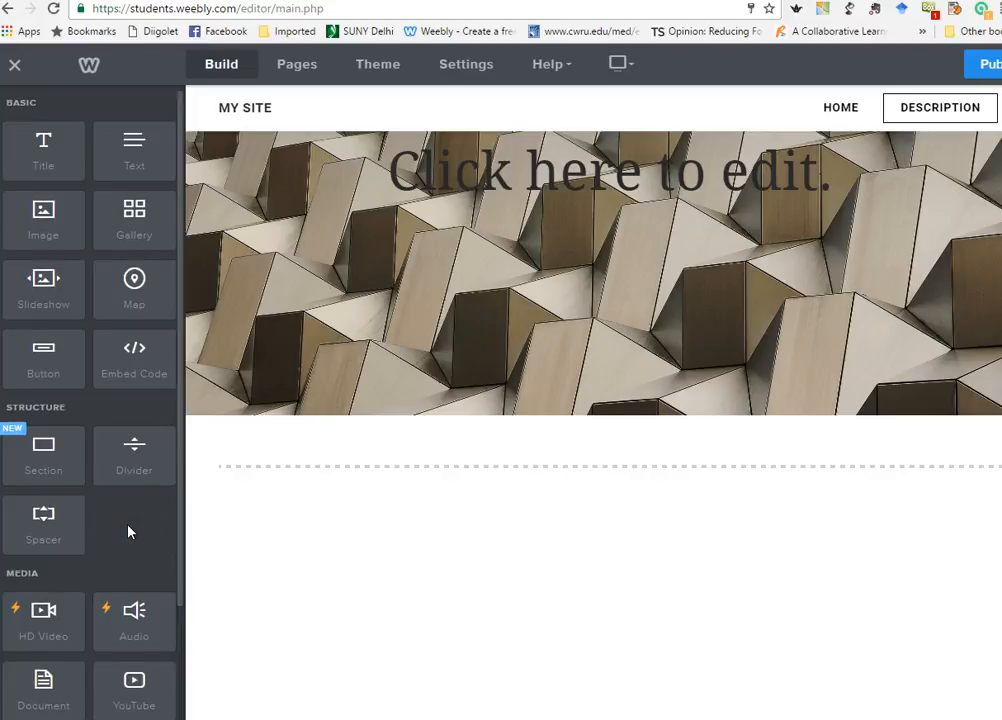
Add a text element beneath the placeholder headline in the Description page's header, leaving its placeholder text in place.
{"action": "left_click_drag", "start_coordinate": [124, 152], "coordinate": [309, 606]}
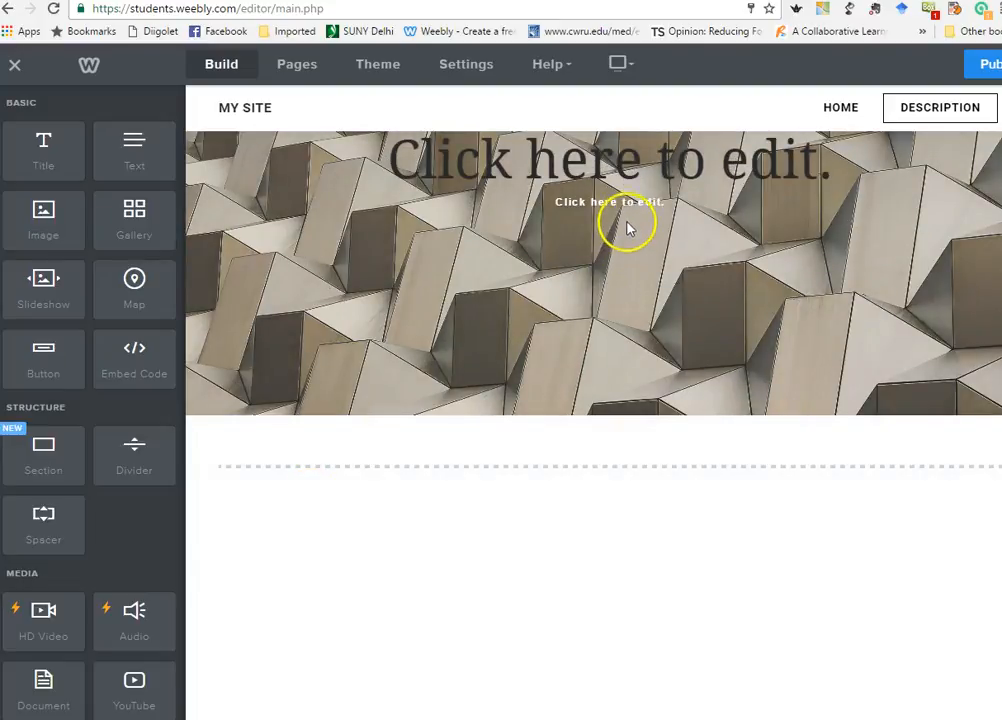
{"action": "left_click", "coordinate": [637, 202]}
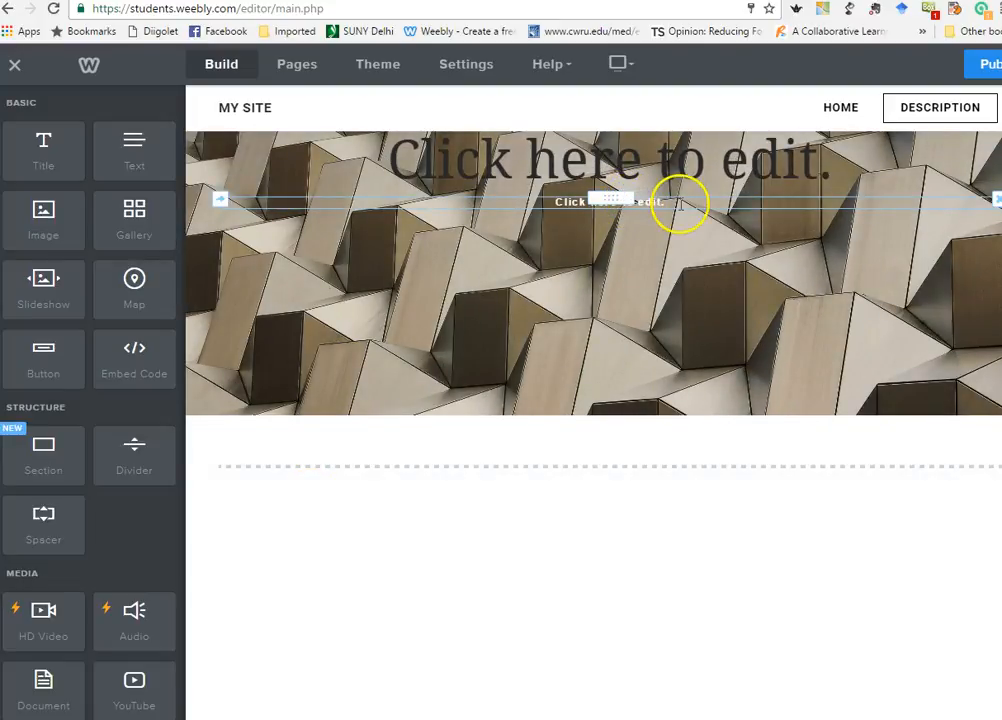
{"action": "left_click", "coordinate": [680, 201]}
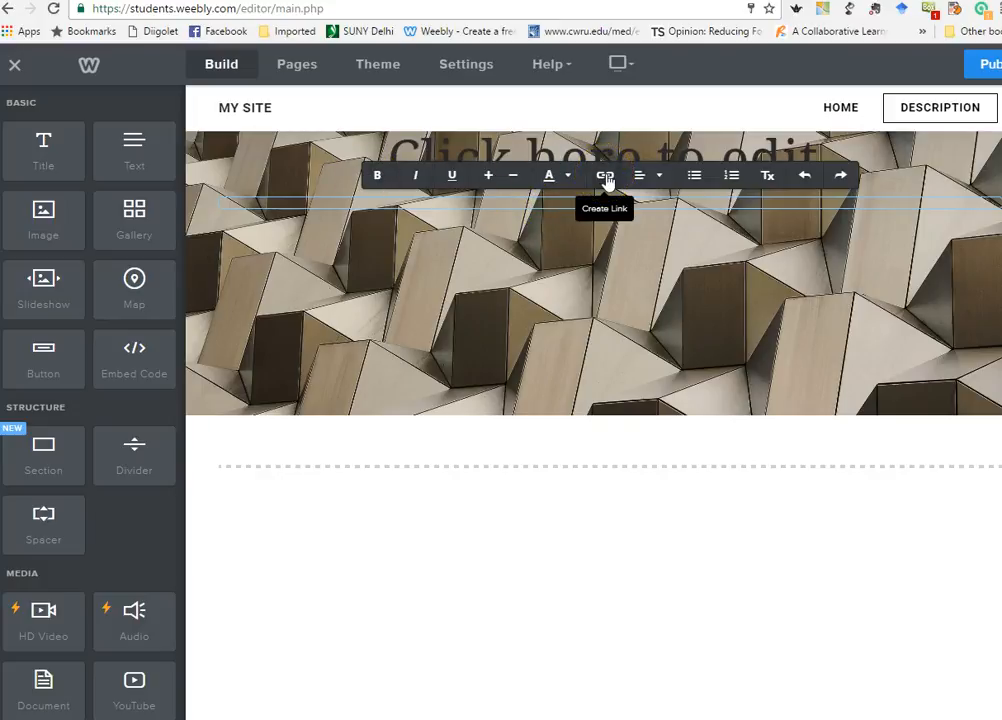
{"action": "left_click", "coordinate": [524, 599]}
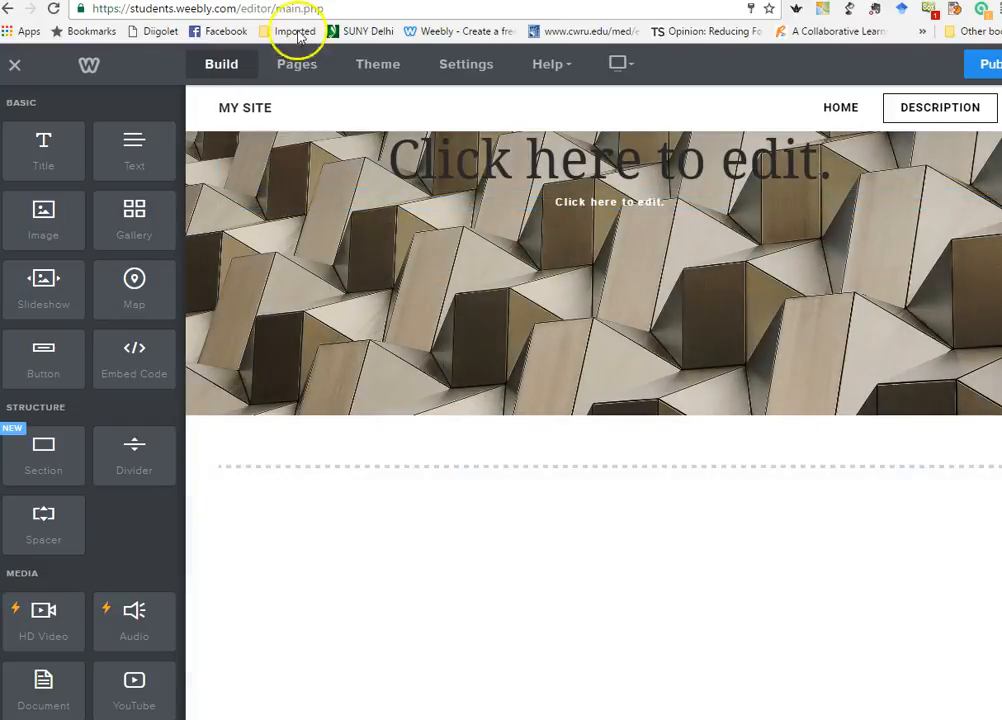
Try to change the site title to "Wild Things" in the general site settings and look over the remaining options.
{"action": "left_click", "coordinate": [473, 66]}
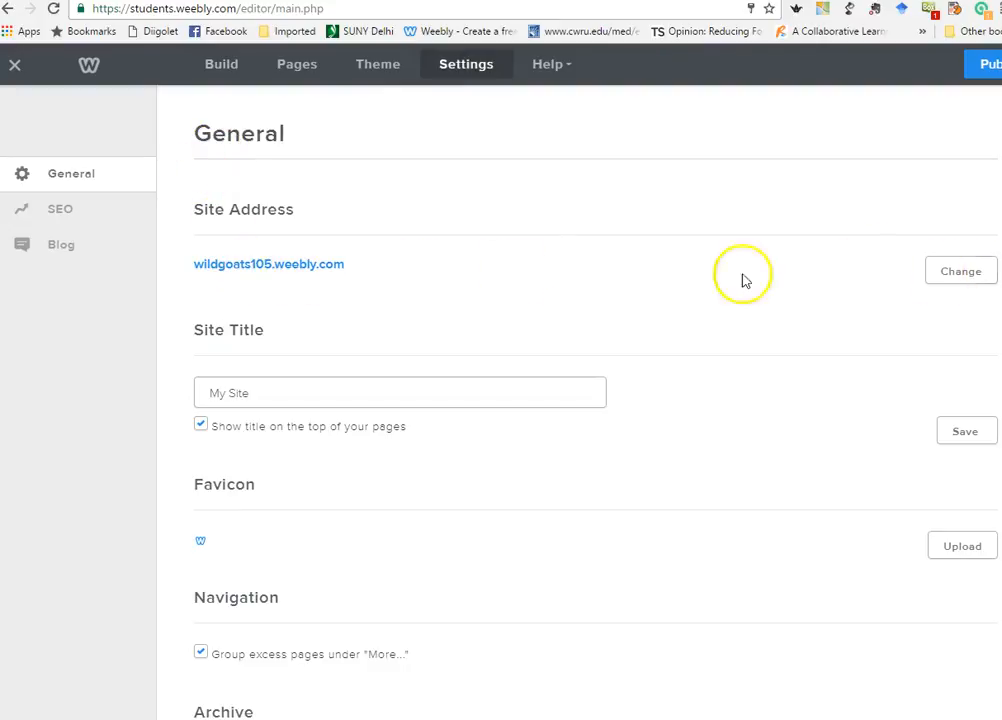
{"action": "left_click", "coordinate": [253, 393]}
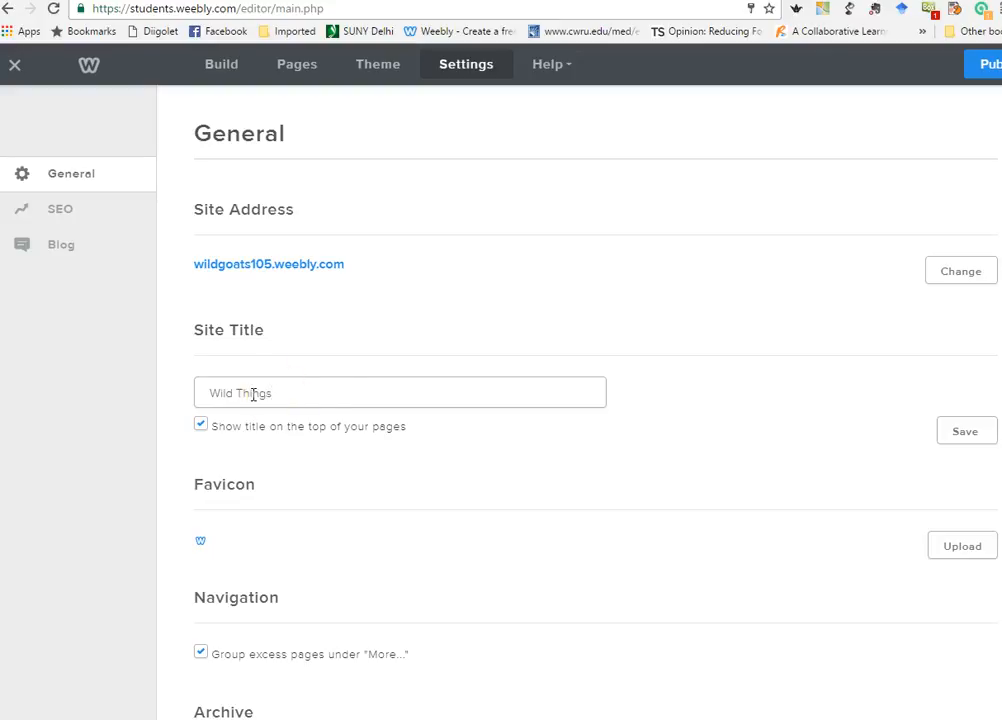
{"action": "scroll", "coordinate": [403, 519], "scroll_direction": "down", "scroll_amount": 2}
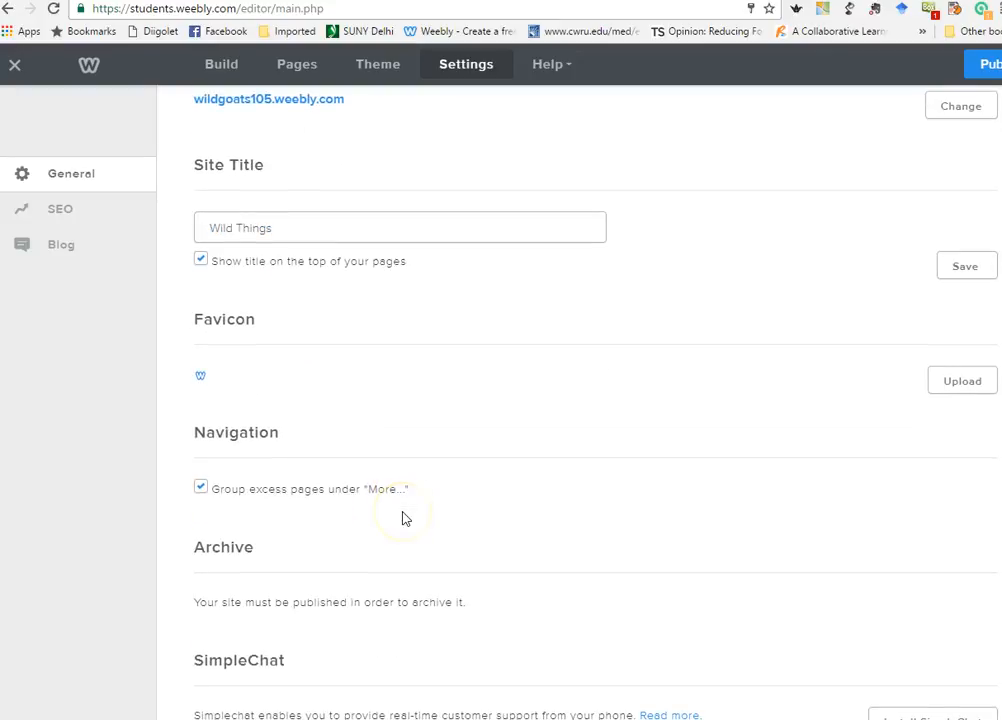
{"action": "scroll", "coordinate": [405, 518], "scroll_direction": "down", "scroll_amount": 2}
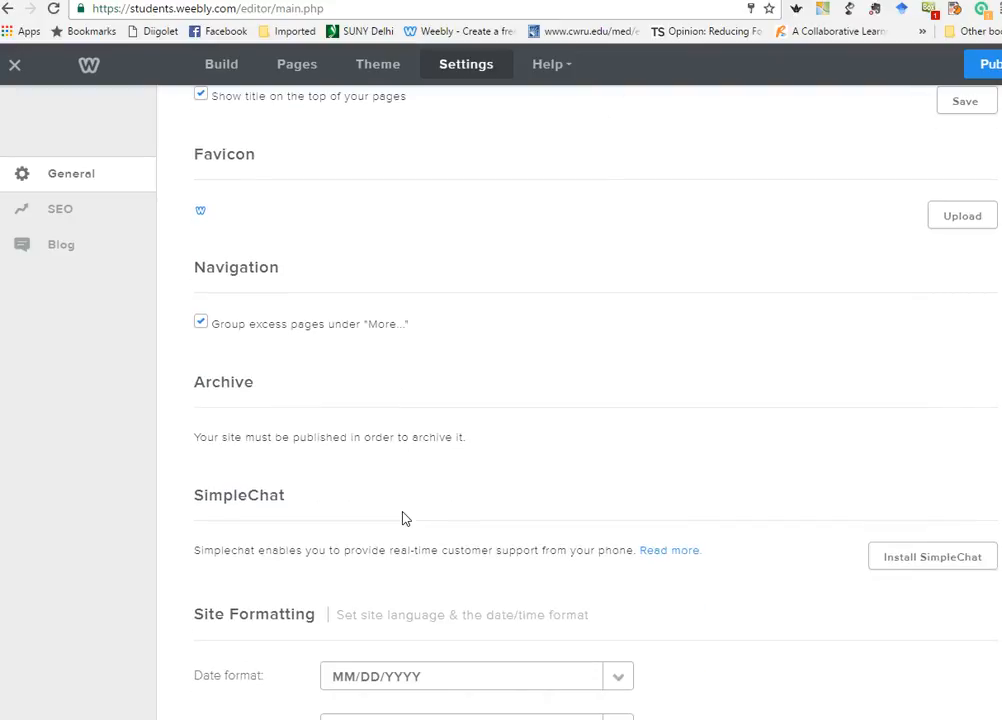
{"action": "scroll", "coordinate": [403, 519], "scroll_direction": "up", "scroll_amount": 4}
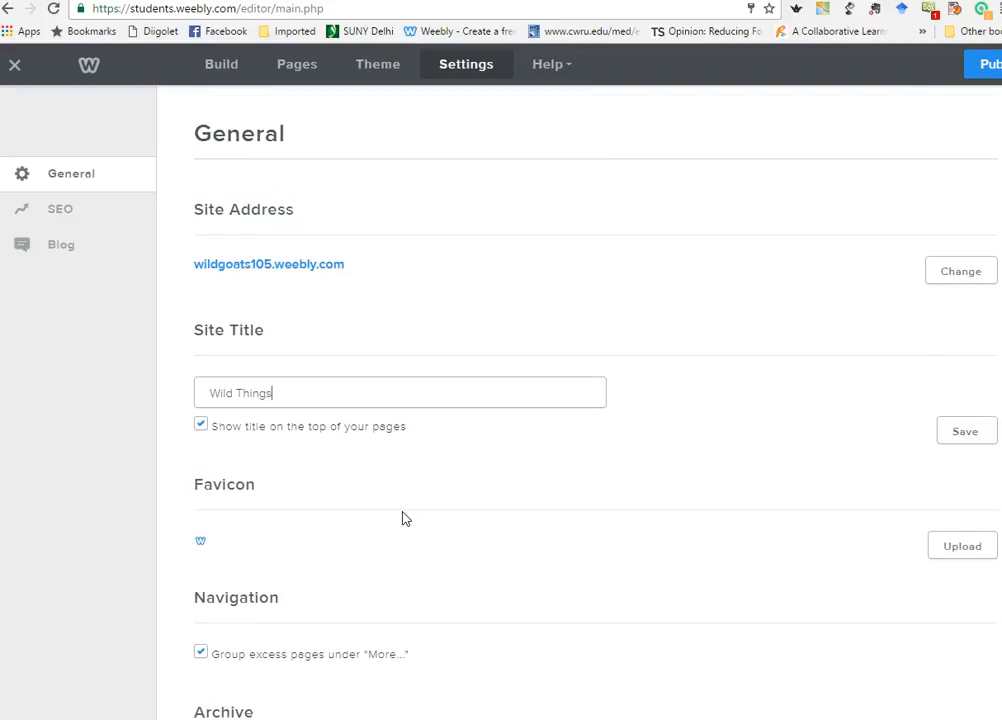
{"action": "left_click", "coordinate": [469, 66]}
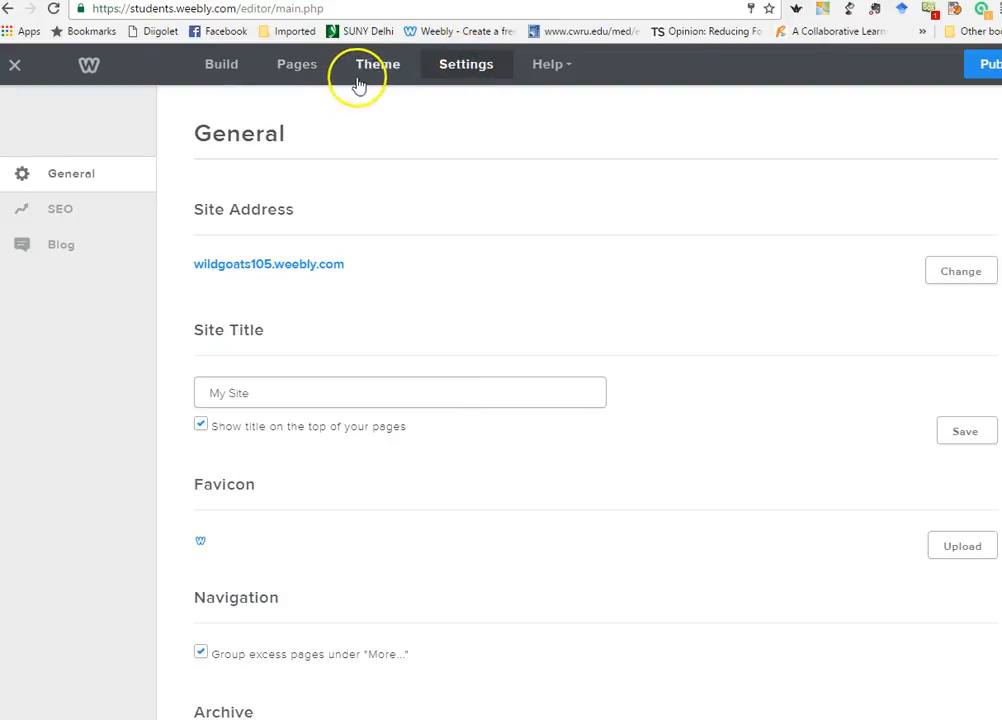
Open the Support Center from the editor's help options.
{"action": "left_click", "coordinate": [544, 72]}
{"action": "left_click", "coordinate": [551, 102]}
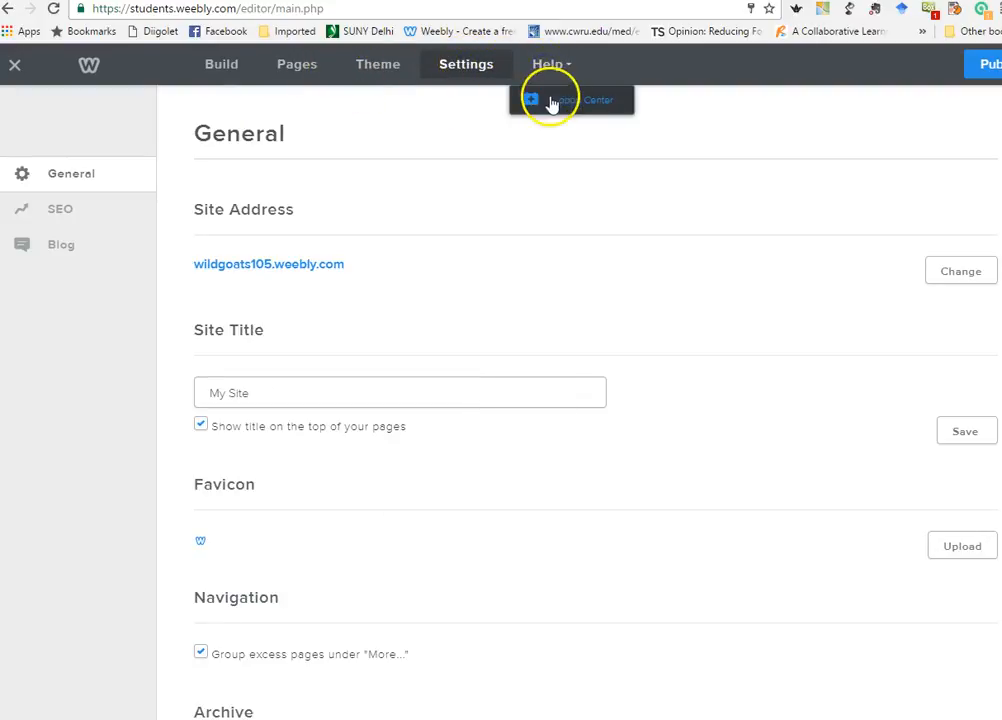
Try moving the Description page ahead of Home in the page order, then restore it as a top-level page after Home.
{"action": "left_click", "coordinate": [290, 70]}
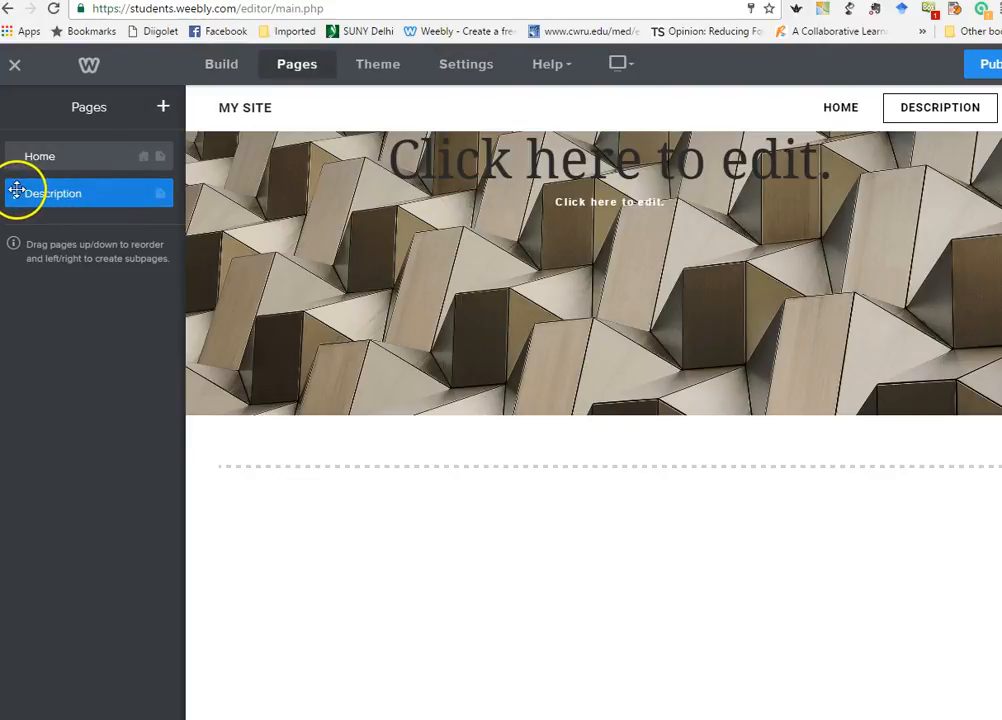
{"action": "left_click_drag", "start_coordinate": [17, 189], "coordinate": [18, 153]}
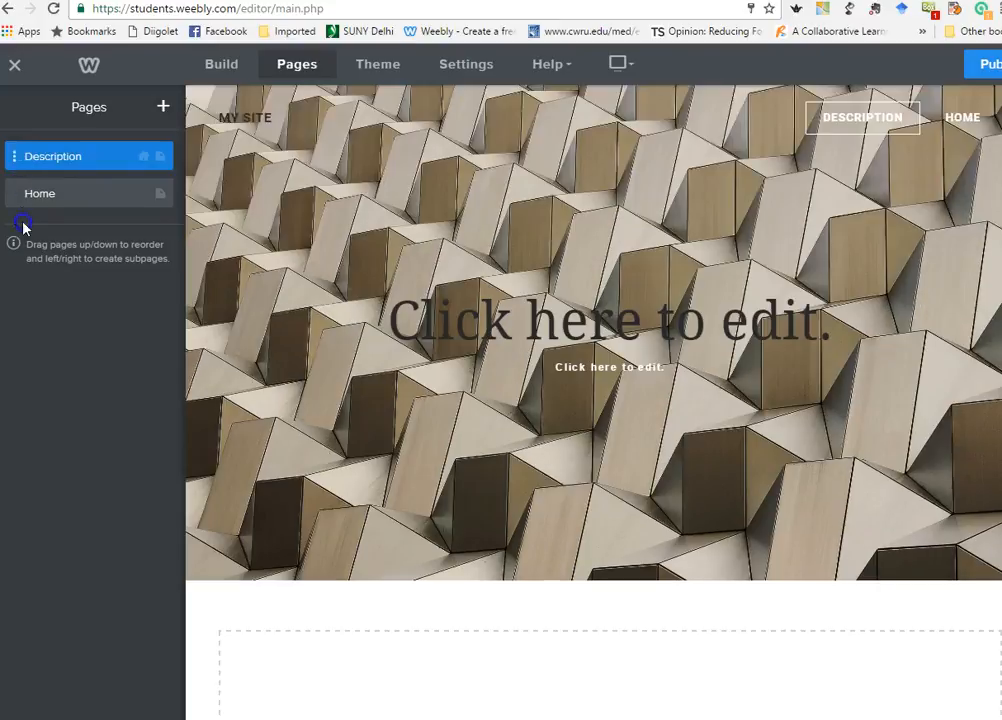
{"action": "left_click_drag", "start_coordinate": [23, 221], "coordinate": [18, 183]}
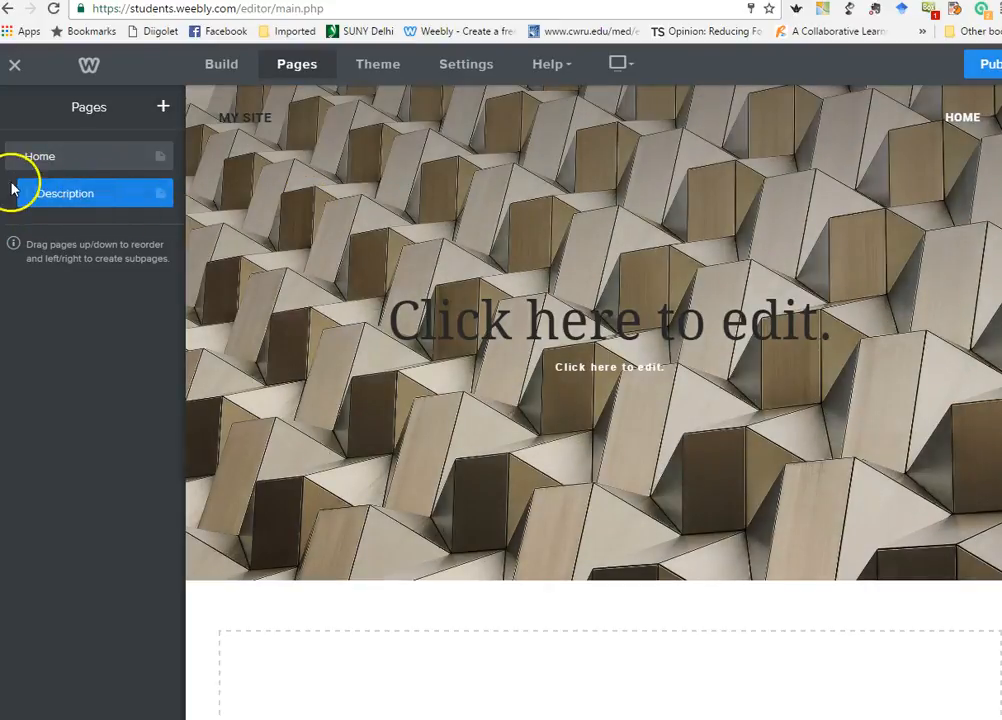
{"action": "left_click_drag", "start_coordinate": [27, 190], "coordinate": [18, 190]}
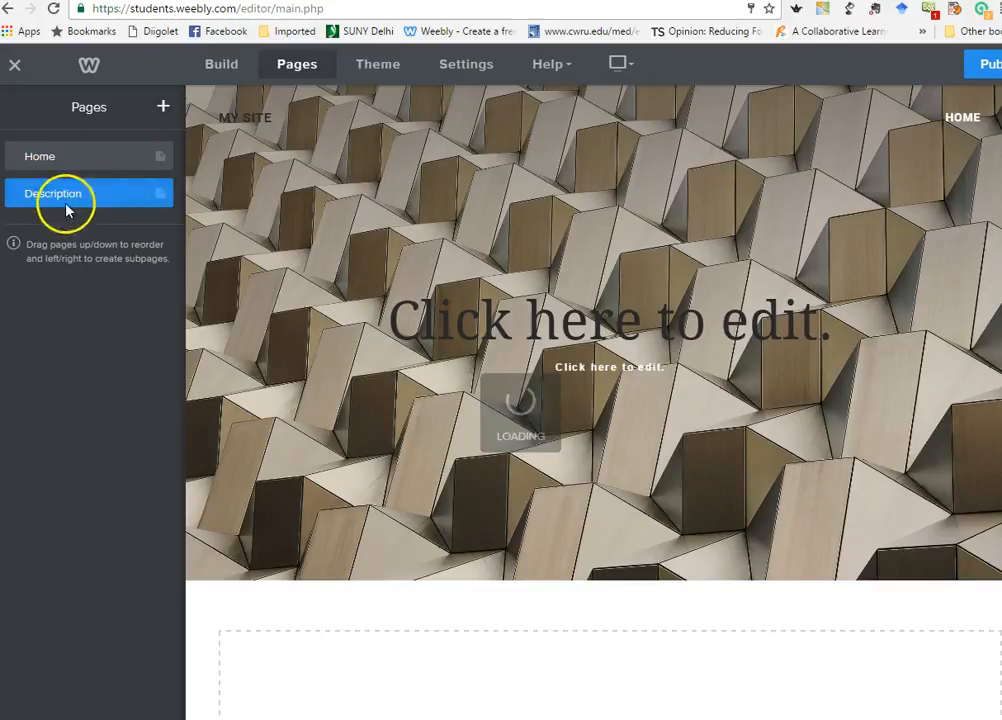
Add a new standard page to the site and name it "References".
{"action": "left_click", "coordinate": [162, 110]}
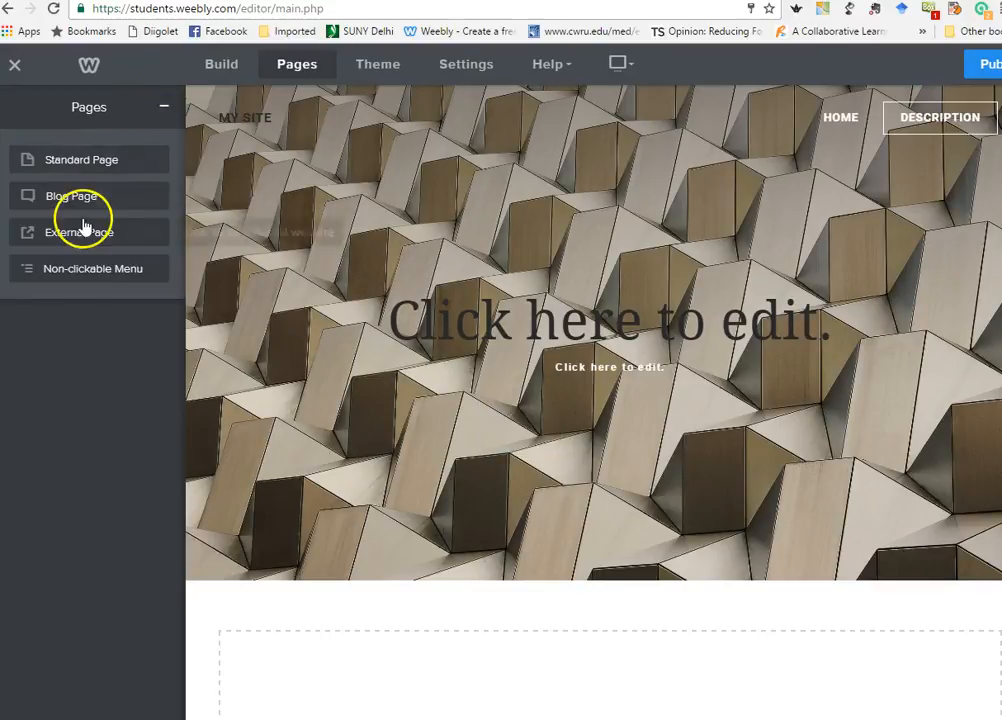
{"action": "left_click", "coordinate": [80, 164]}
{"action": "left_click", "coordinate": [50, 181]}
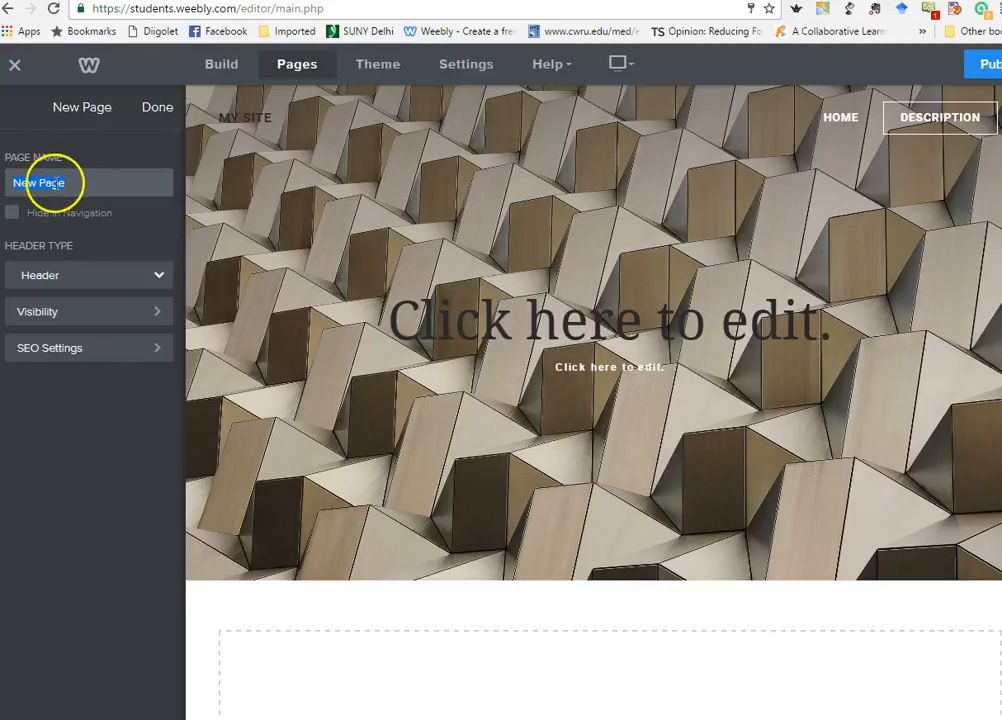
{"action": "type", "text": "Ref"}
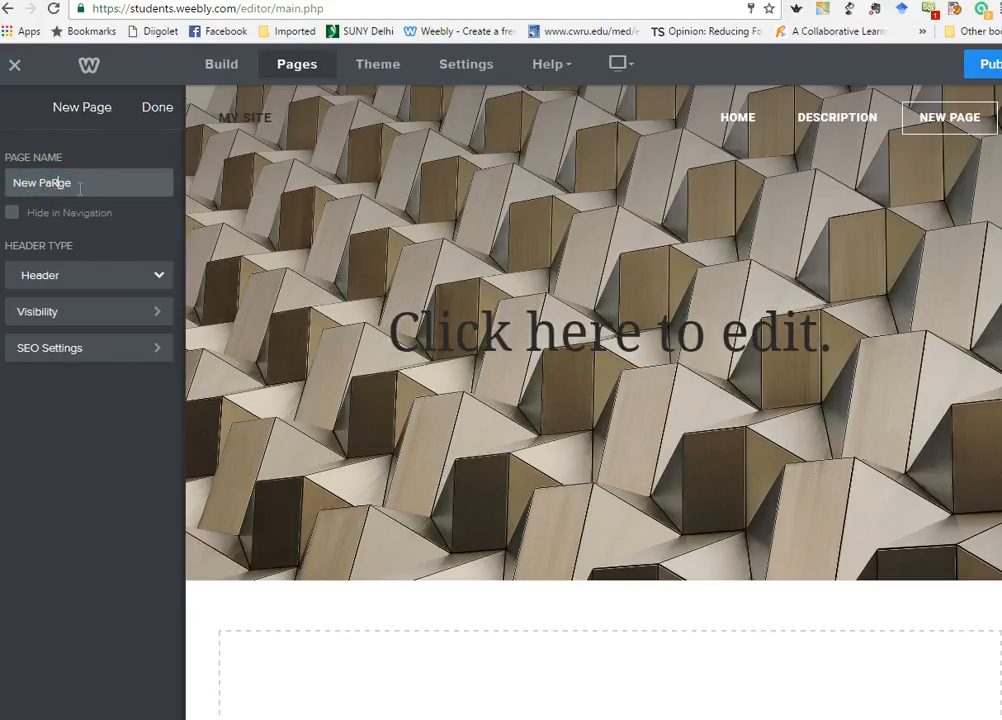
{"action": "key", "text": "BackSpace"}
{"action": "key", "text": "BackSpace"}
{"action": "key", "text": "BackSpace"}
{"action": "left_click_drag", "start_coordinate": [80, 185], "coordinate": [12, 183]}
{"action": "type", "text": "References"}
Set the References page's header type to No Header.
{"action": "left_click", "coordinate": [67, 280]}
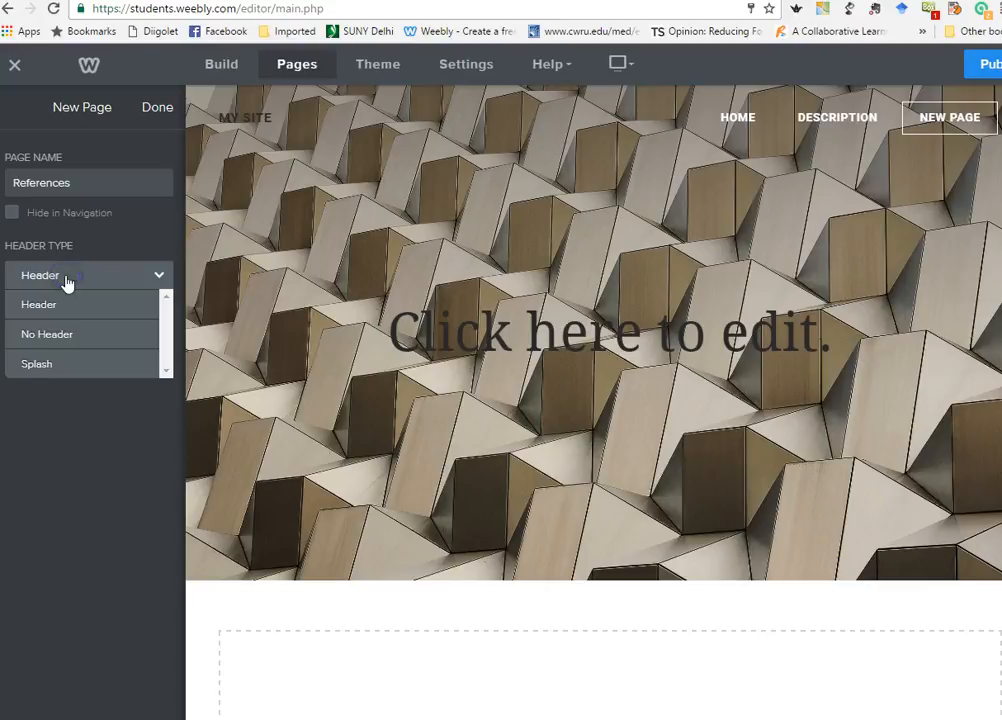
{"action": "left_click", "coordinate": [68, 315]}
{"action": "left_click", "coordinate": [70, 340]}
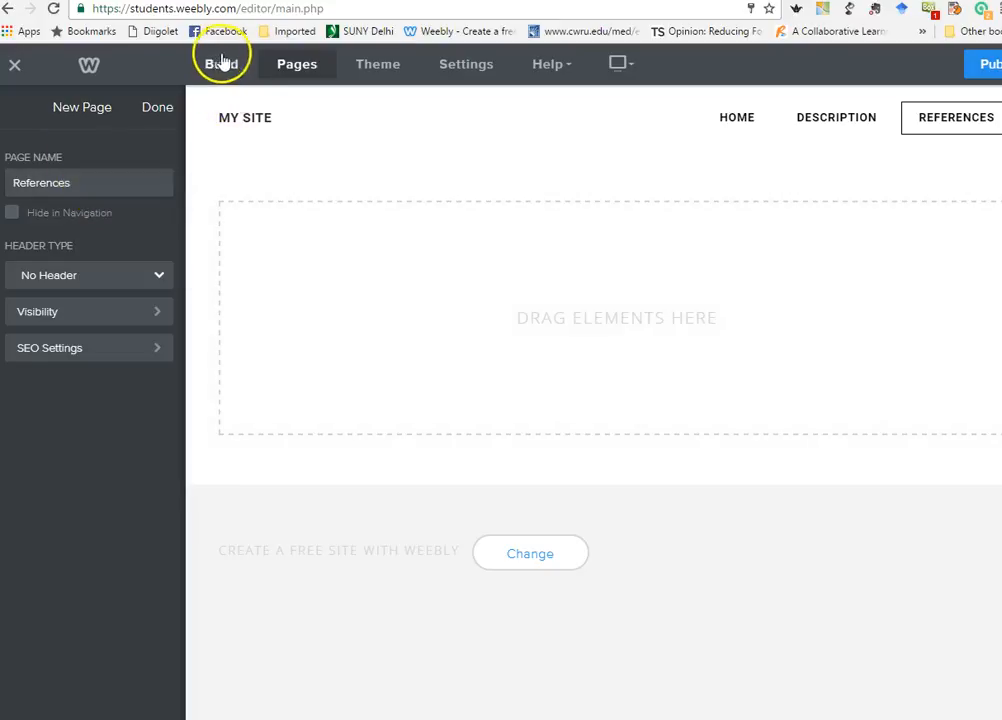
Add a gallery element without images to the References page's content area and finish the page's setup.
{"action": "left_click", "coordinate": [222, 63]}
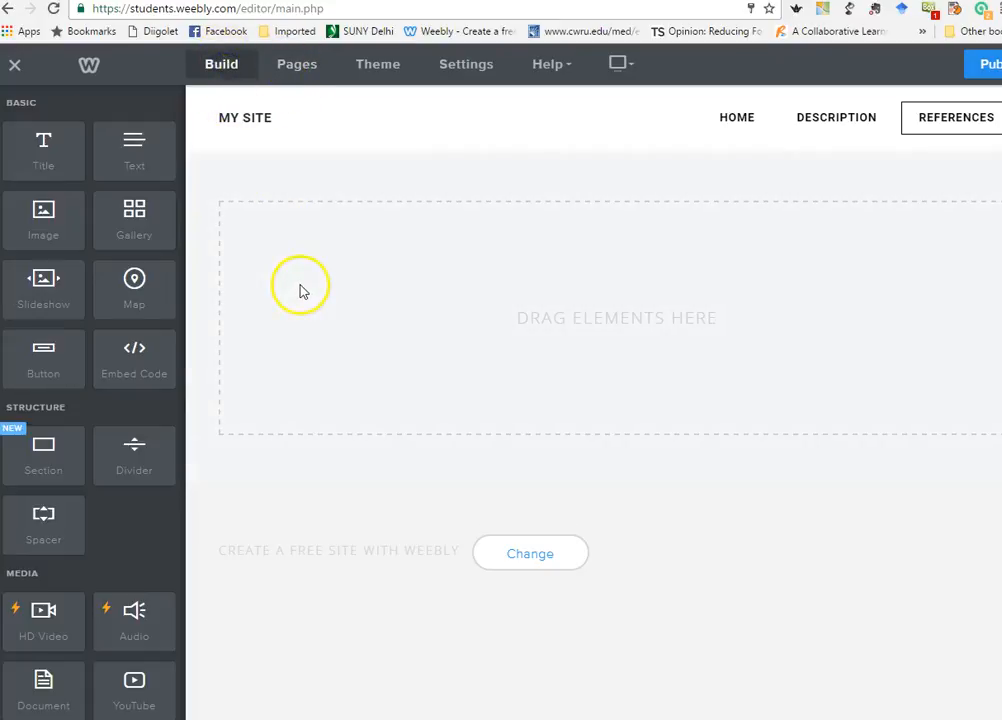
{"action": "left_click_drag", "start_coordinate": [128, 215], "coordinate": [280, 309]}
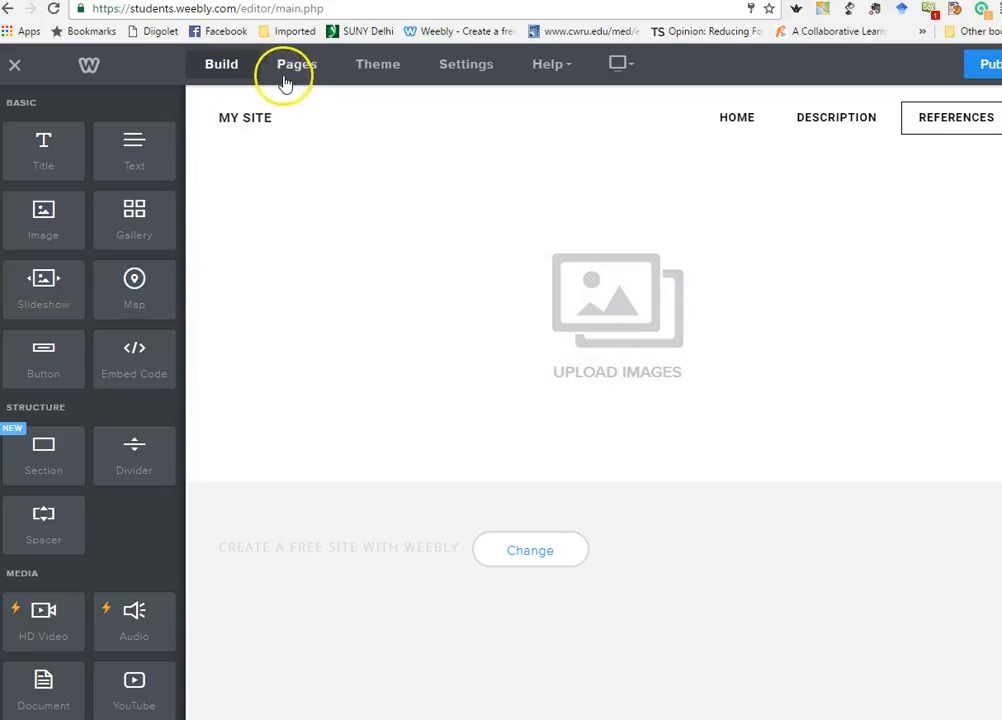
{"action": "left_click", "coordinate": [298, 71]}
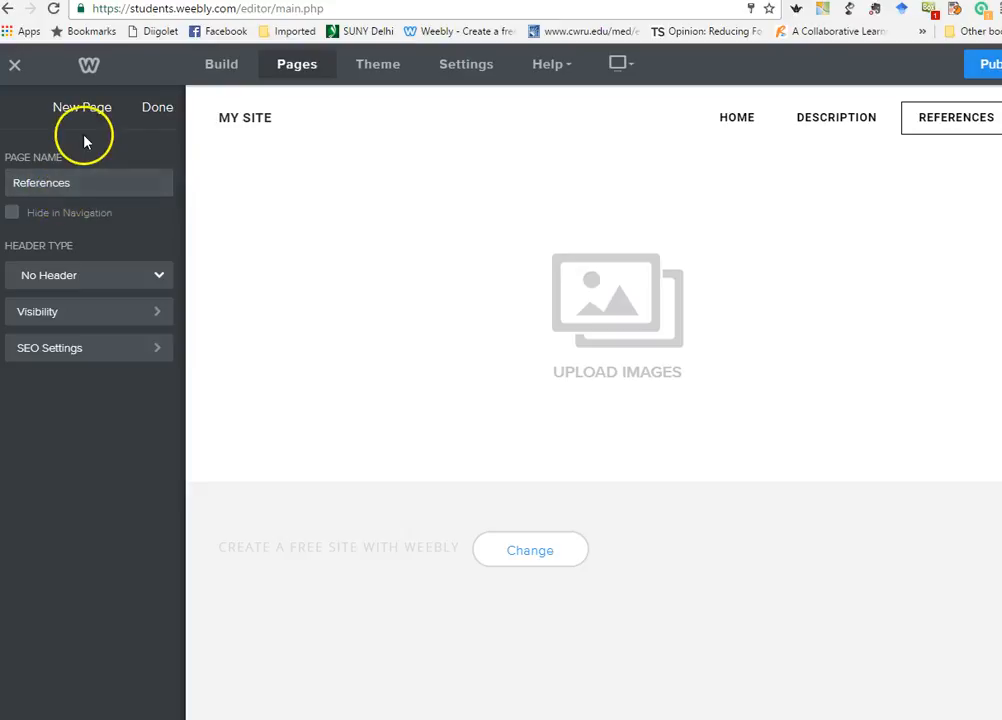
{"action": "left_click", "coordinate": [152, 112]}
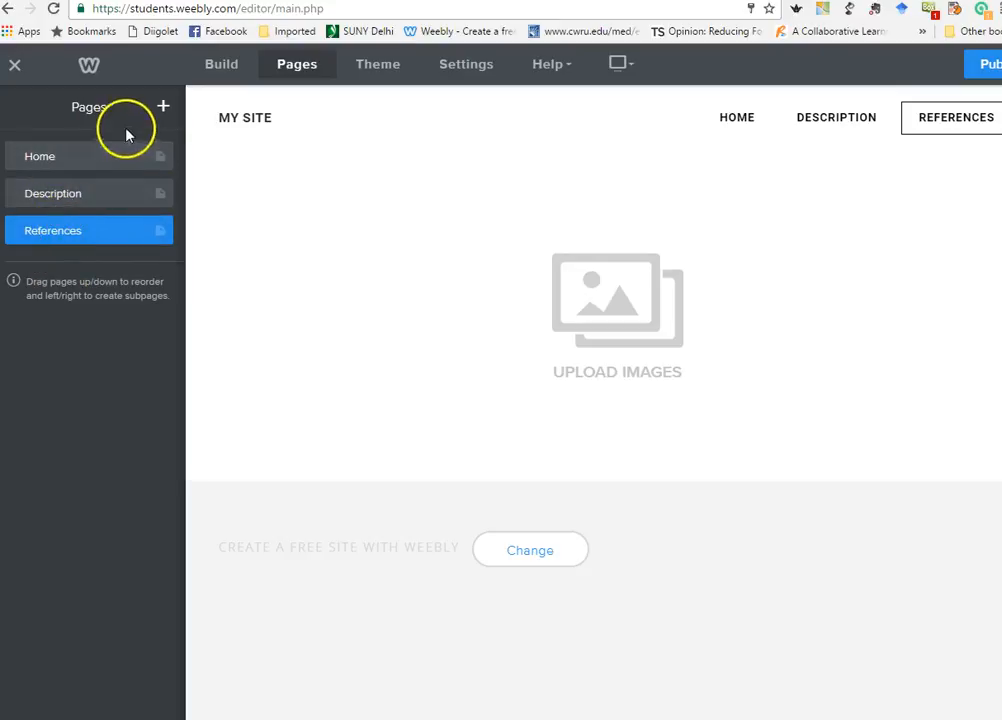
Add another standard page with the default name "New Page" and place it between Home and Description in the page order.
{"action": "left_click", "coordinate": [160, 108]}
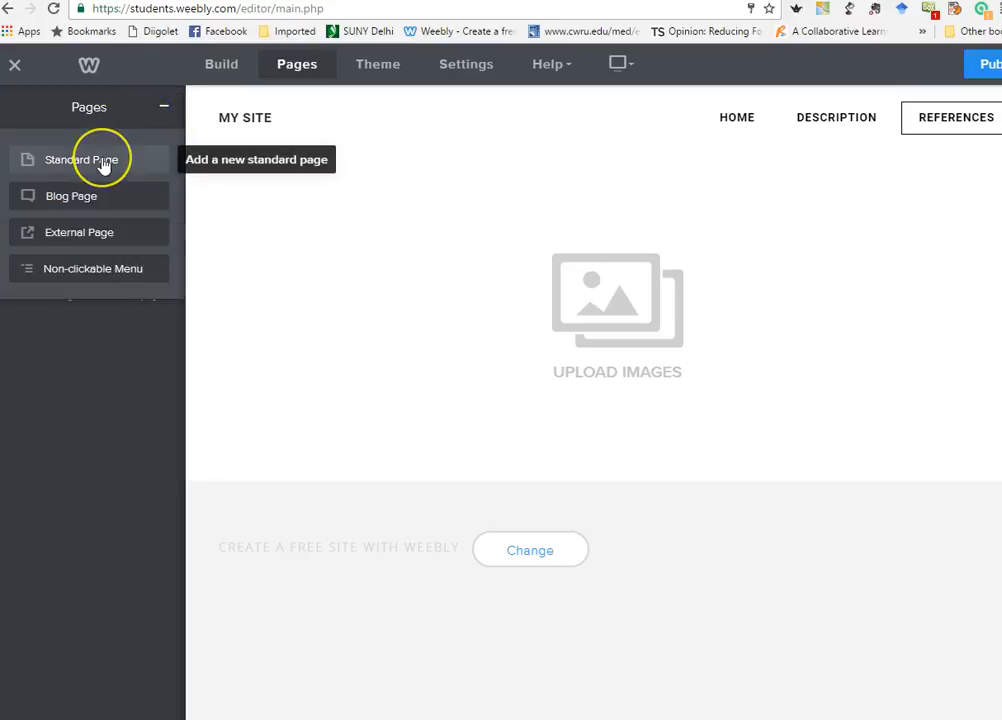
{"action": "left_click", "coordinate": [103, 162]}
{"action": "left_click", "coordinate": [88, 172]}
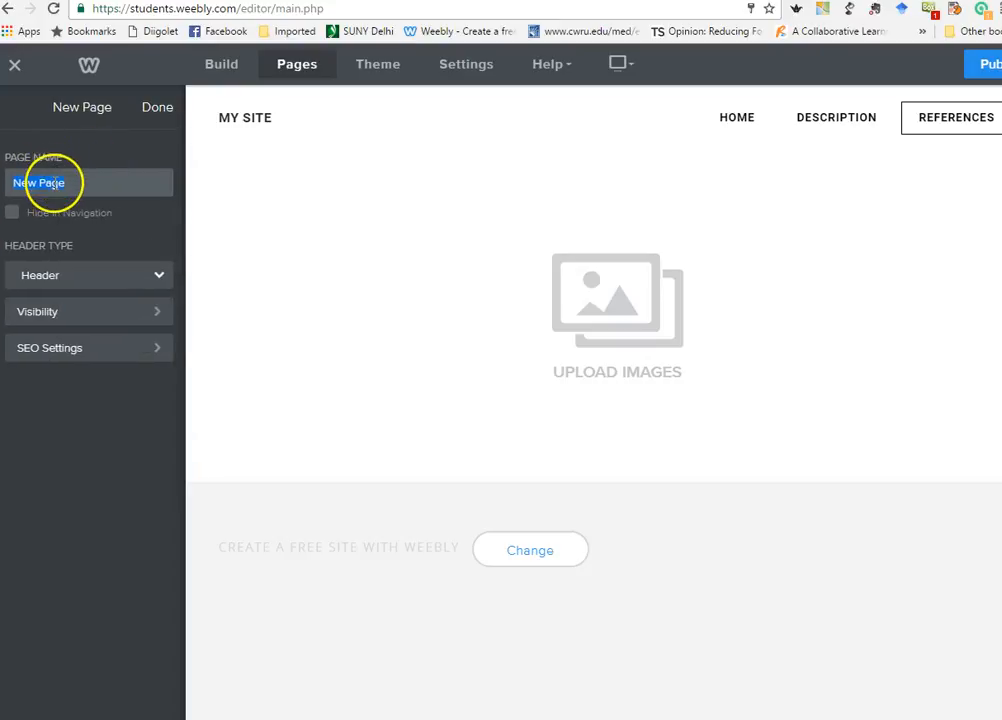
{"action": "left_click", "coordinate": [101, 182]}
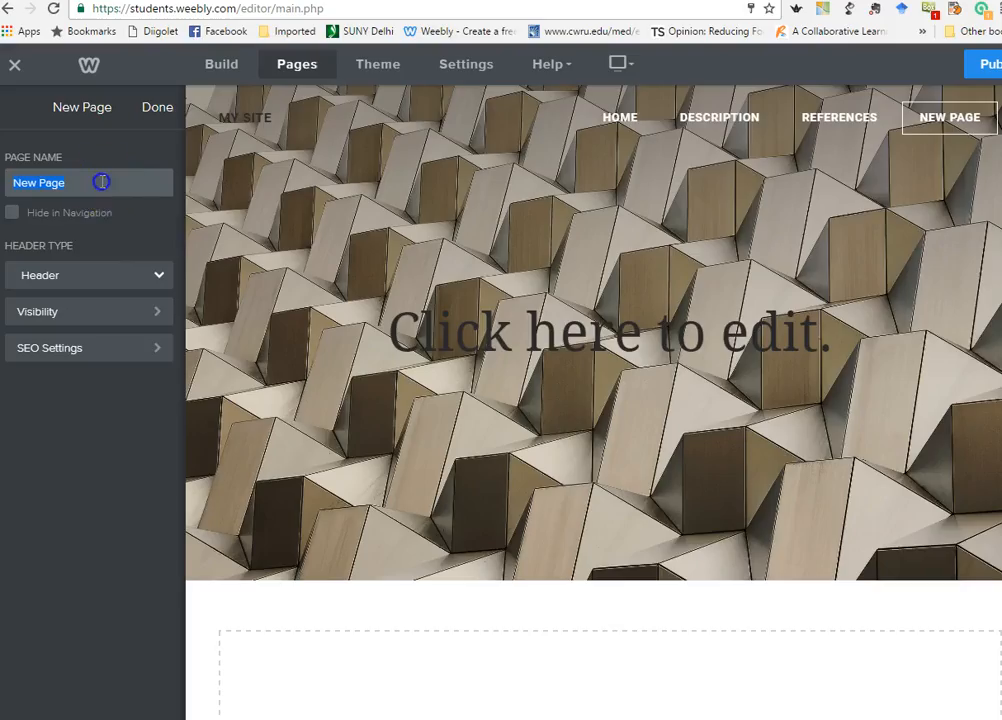
{"action": "left_click", "coordinate": [150, 112]}
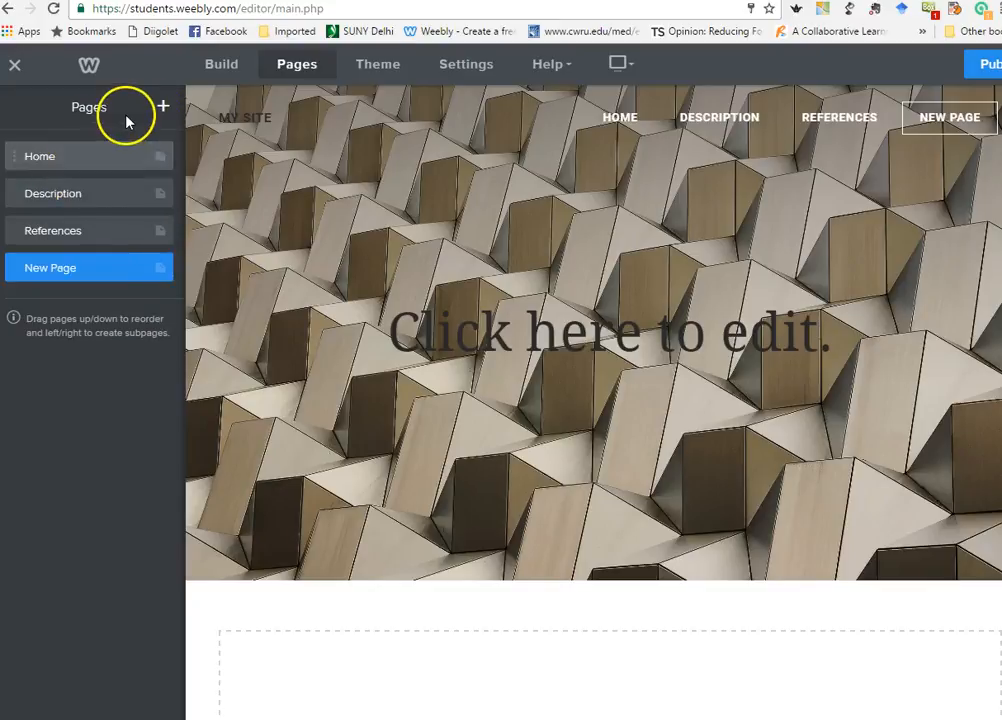
{"action": "left_click_drag", "start_coordinate": [57, 270], "coordinate": [62, 215]}
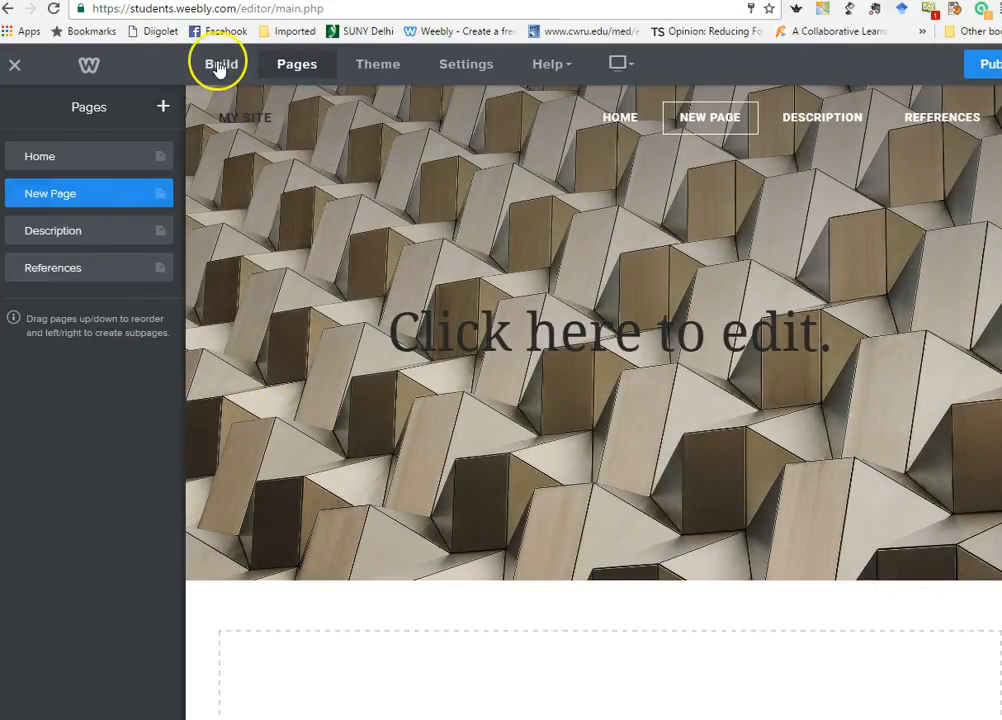
Publish the website on the Weebly subdomain wildgoats105.
{"action": "left_click", "coordinate": [220, 63]}
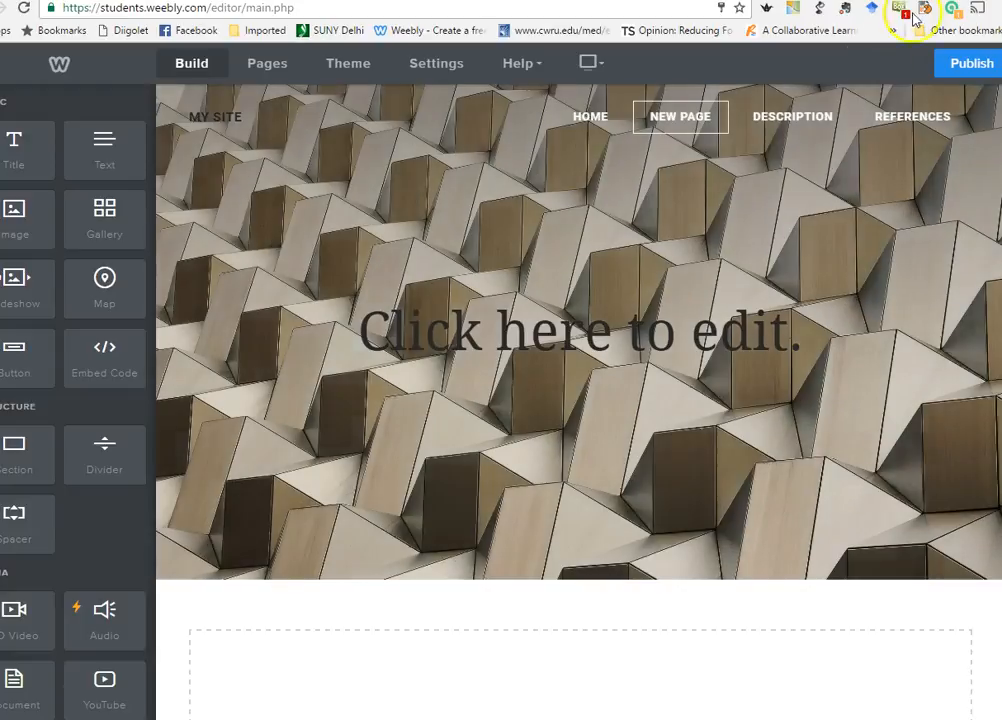
{"action": "left_click", "coordinate": [964, 64]}
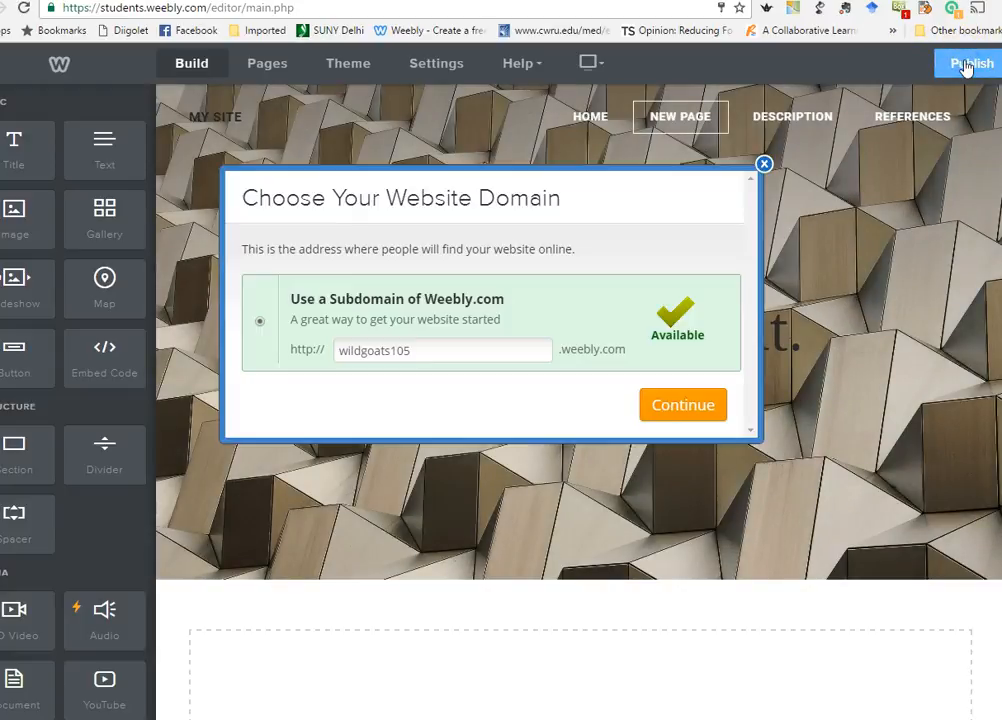
{"action": "left_click", "coordinate": [972, 69]}
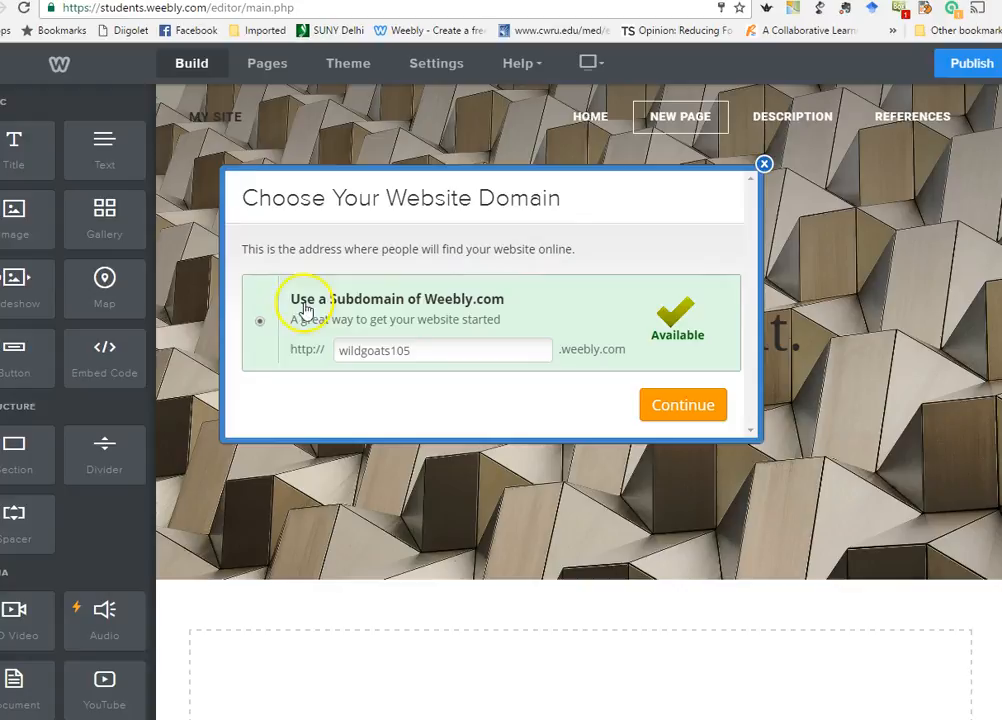
{"action": "left_click", "coordinate": [670, 405]}
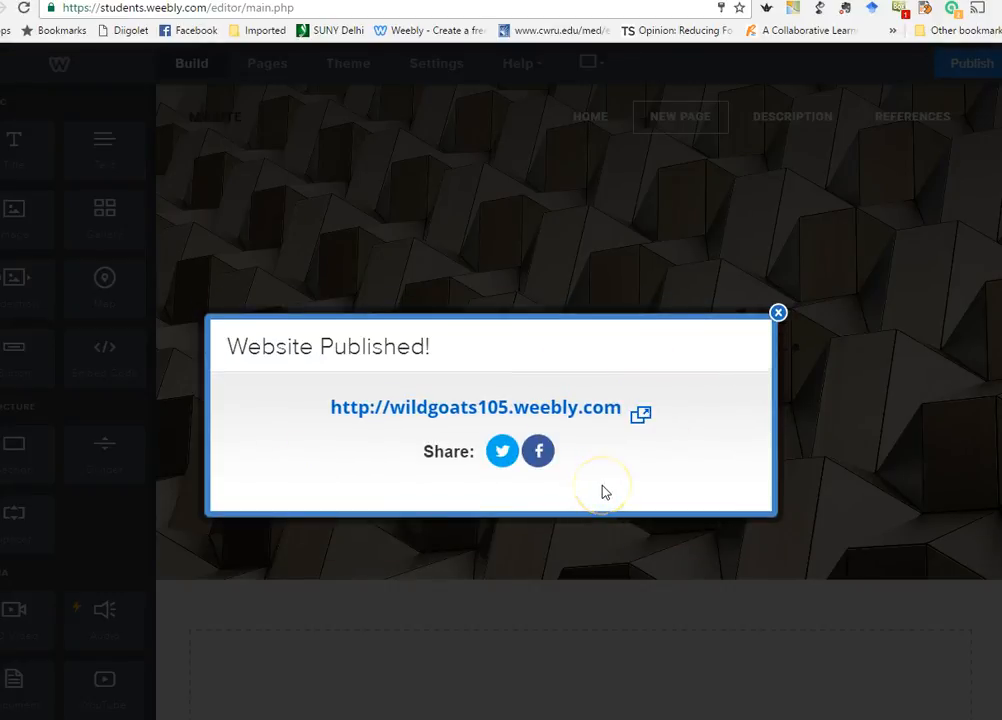
Open the published site at wildgoats105.weebly.com and look over its home page.
{"action": "left_click", "coordinate": [547, 410]}
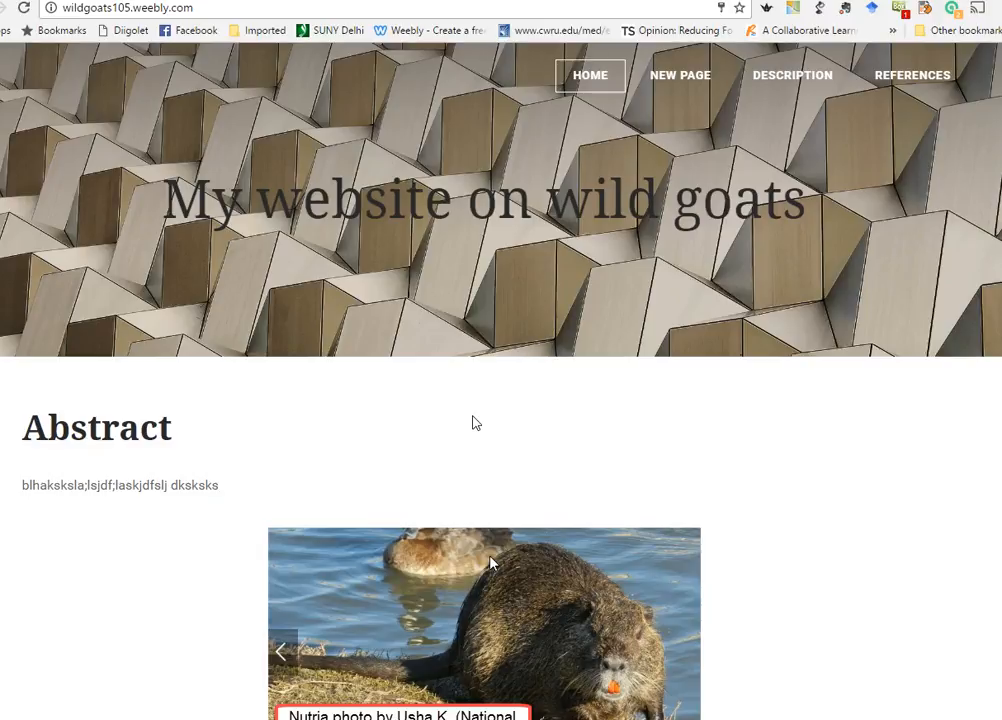
{"action": "left_click", "coordinate": [417, 421]}
{"action": "left_click", "coordinate": [162, 486]}
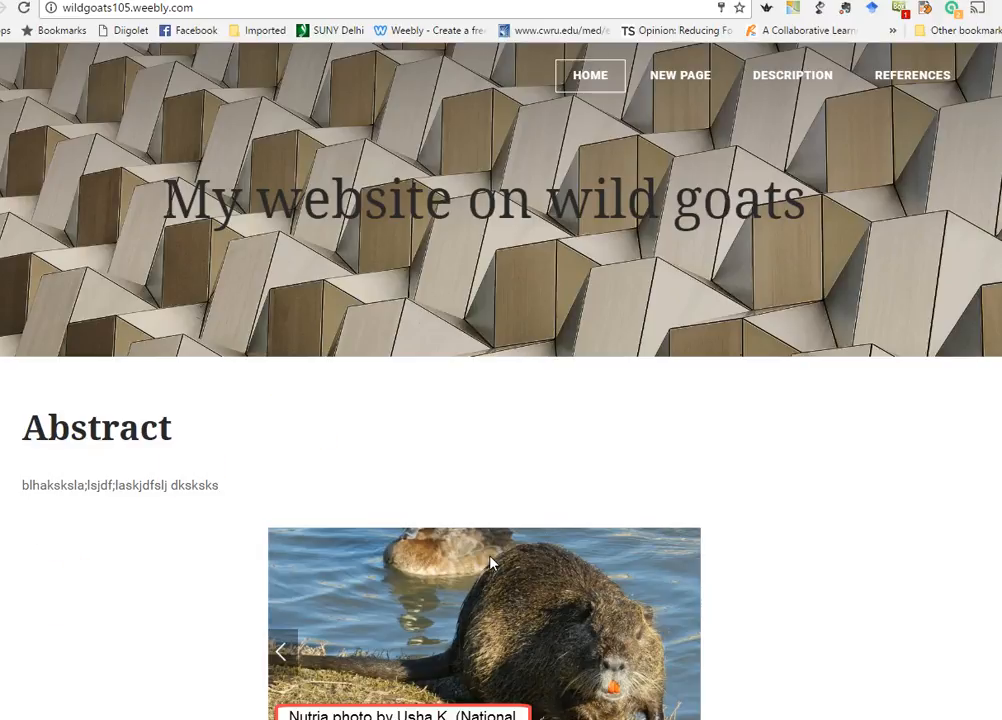